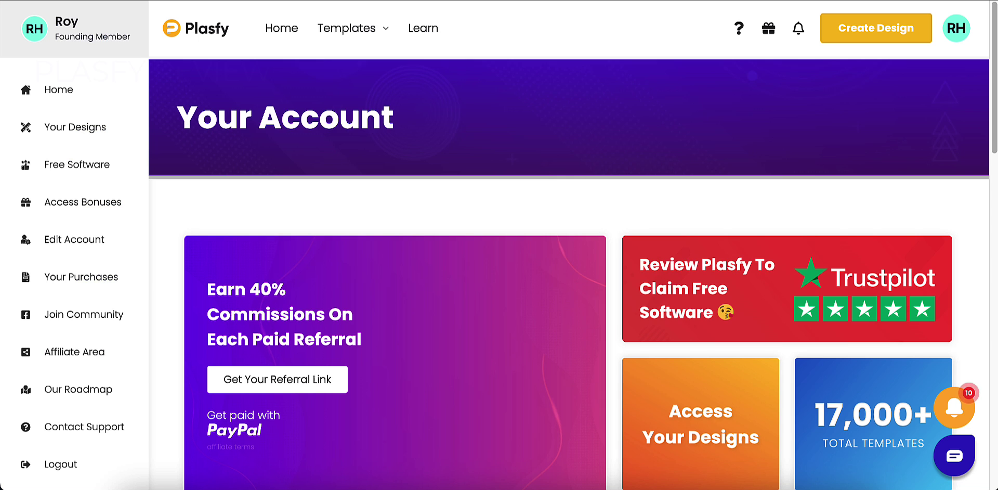
- Open the Choose a Design Format dialog from the Create Design button at the top right
mouse_move(347, 28)
left_click(884, 31)
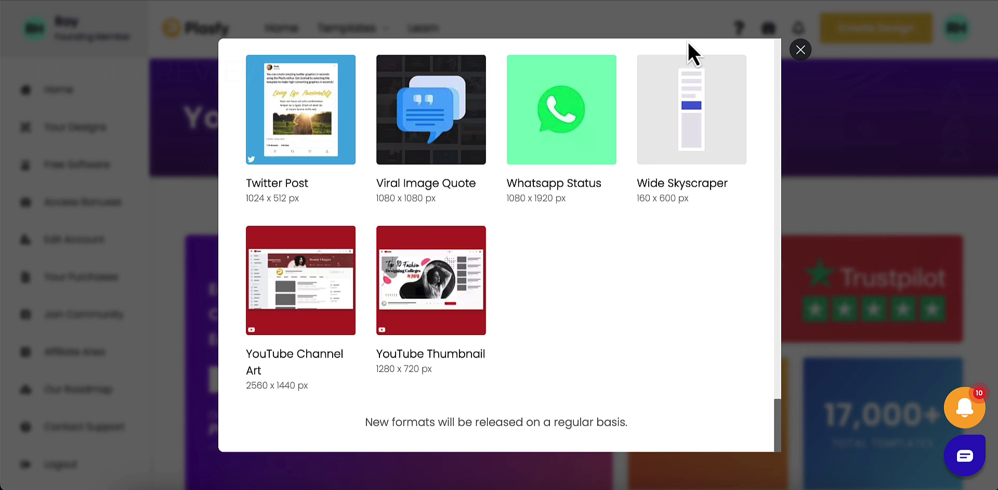
scroll(485, 219, "up", 15)
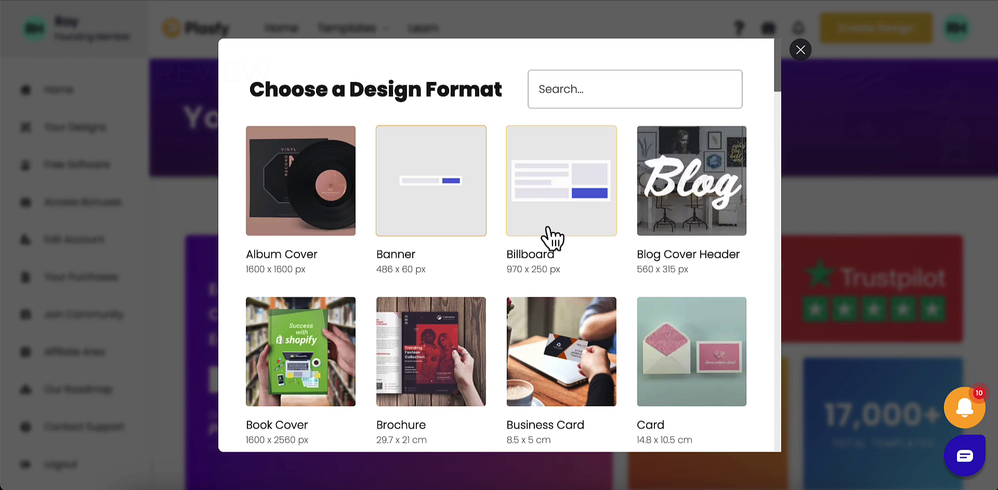
scroll(656, 247, "down", 3)
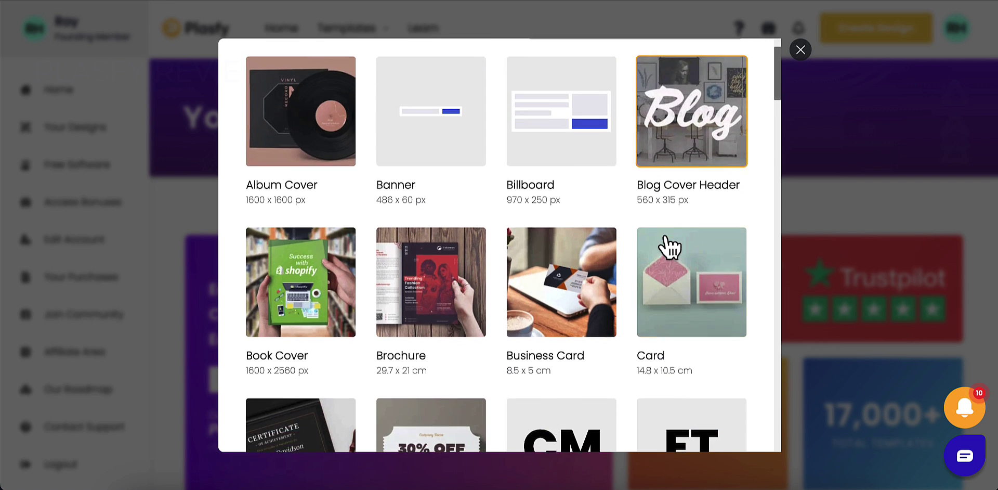
scroll(664, 244, "up", 2)
scroll(667, 247, "down", 2)
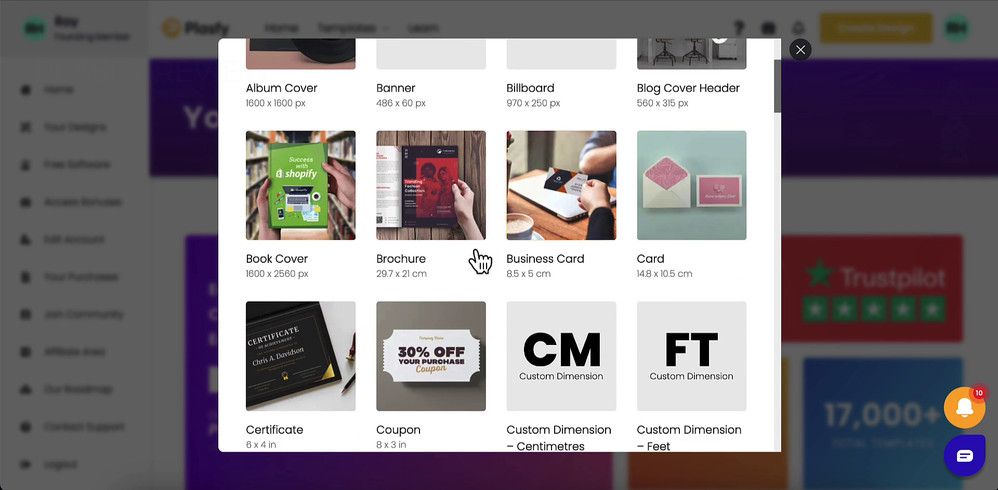
scroll(574, 215, "down", 3)
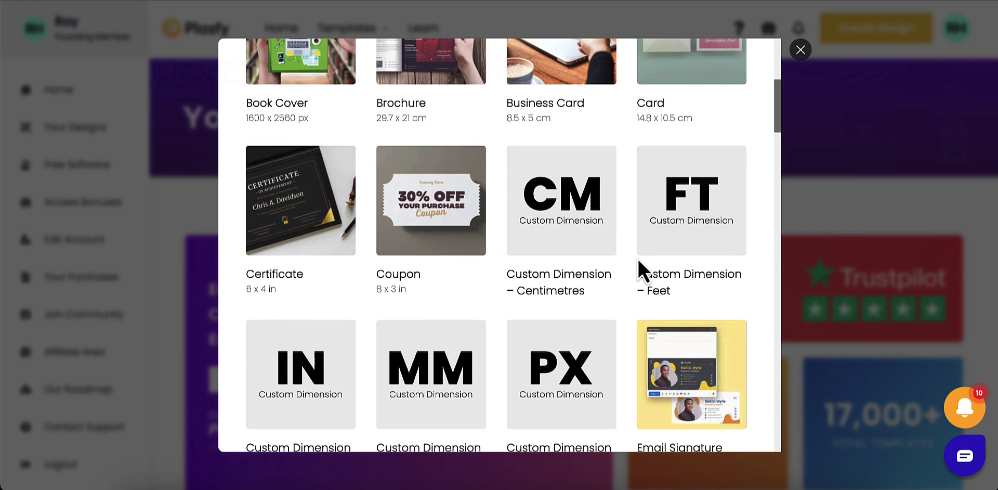
scroll(602, 210, "down", 1)
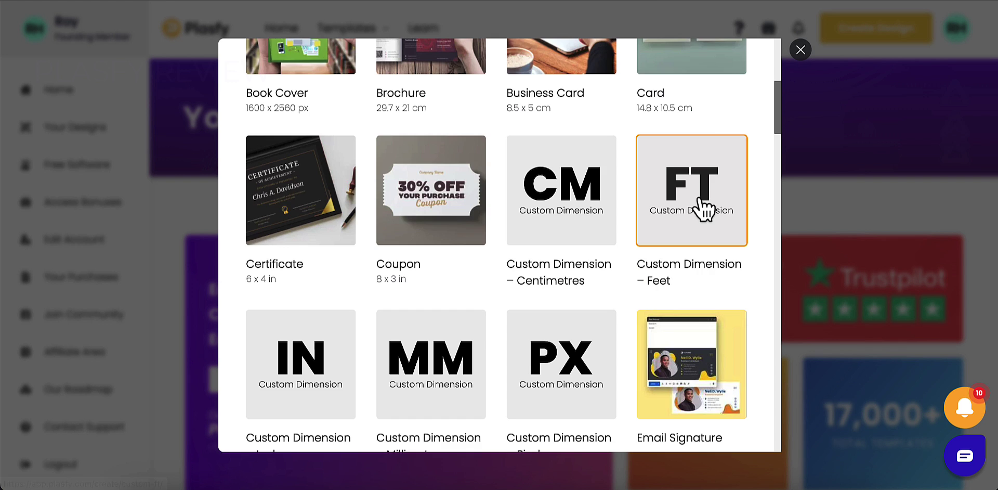
scroll(463, 287, "down", 2)
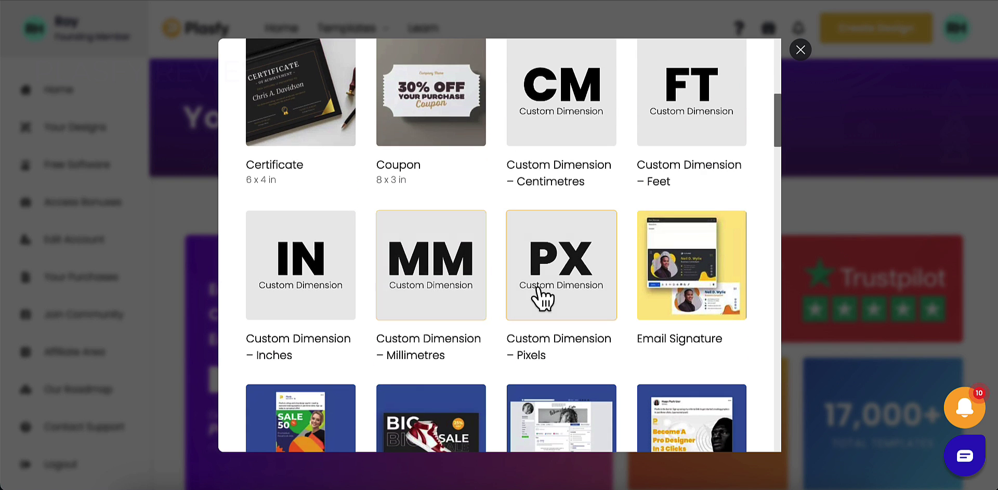
scroll(559, 299, "down", 2)
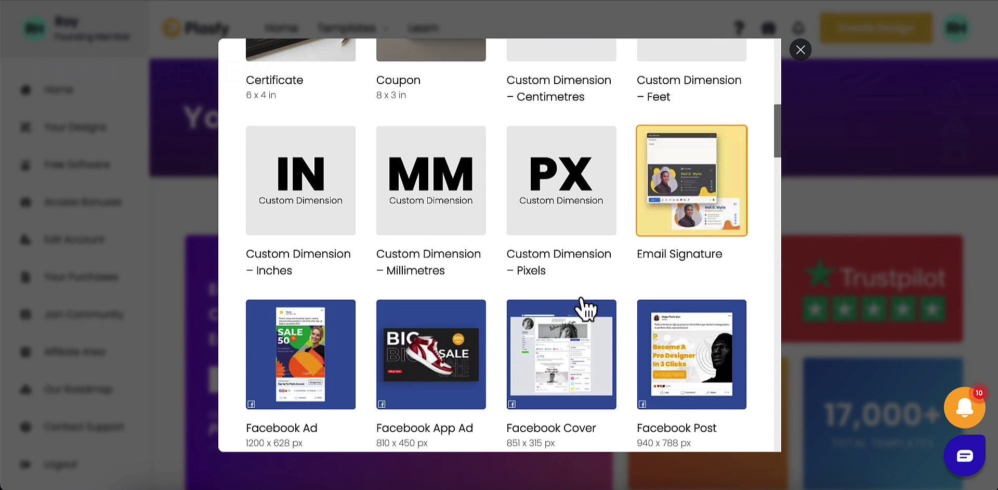
scroll(585, 308, "down", 2)
scroll(590, 301, "down", 4)
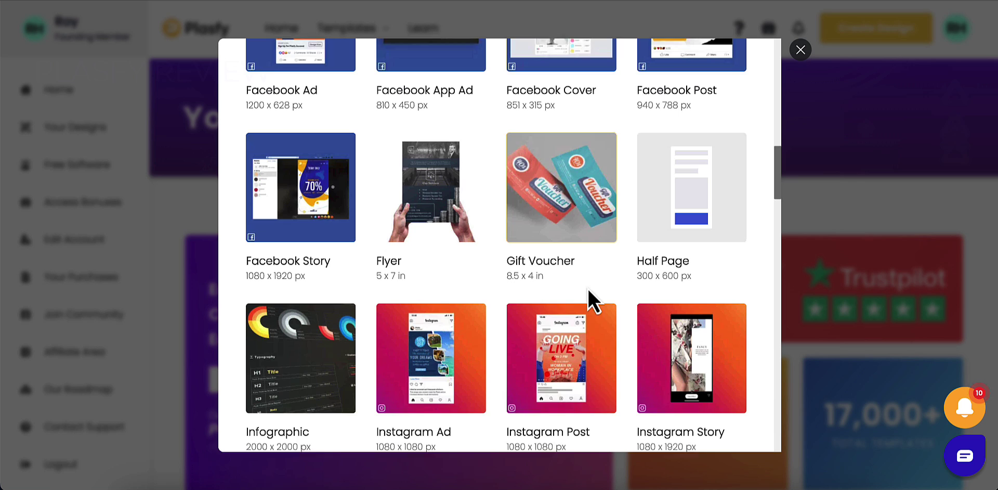
scroll(486, 253, "down", 1)
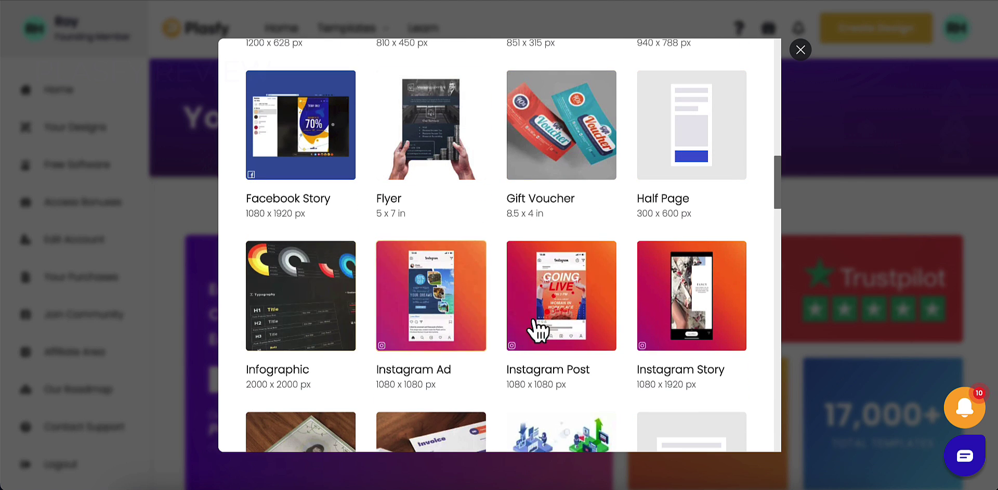
scroll(608, 328, "down", 2)
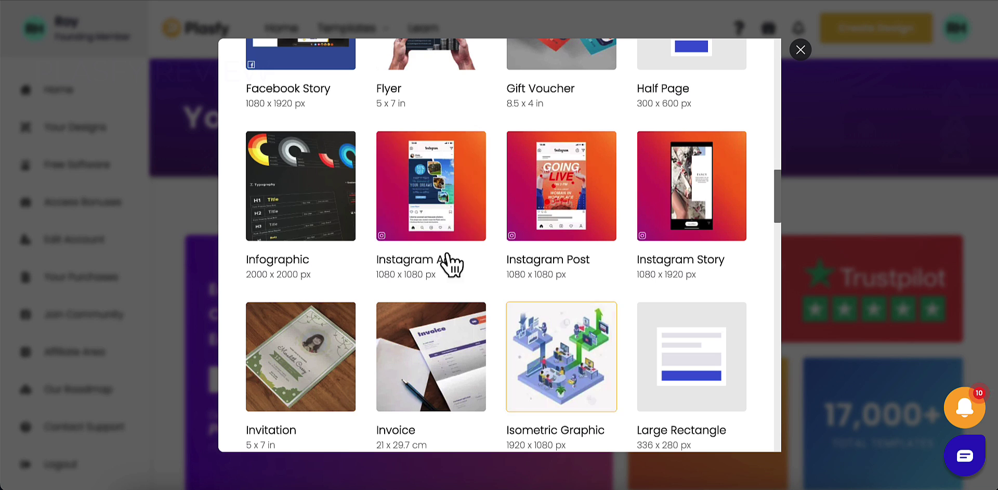
scroll(513, 290, "down", 2)
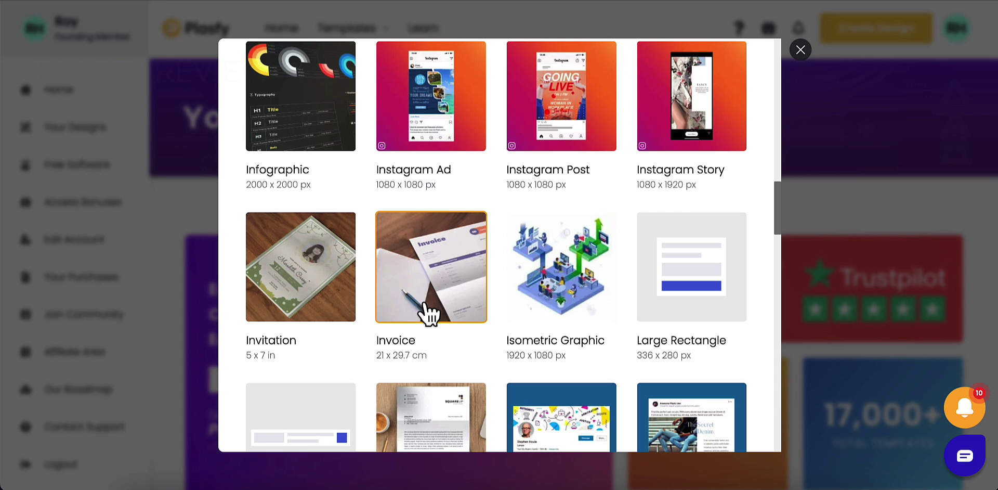
scroll(624, 307, "down", 1)
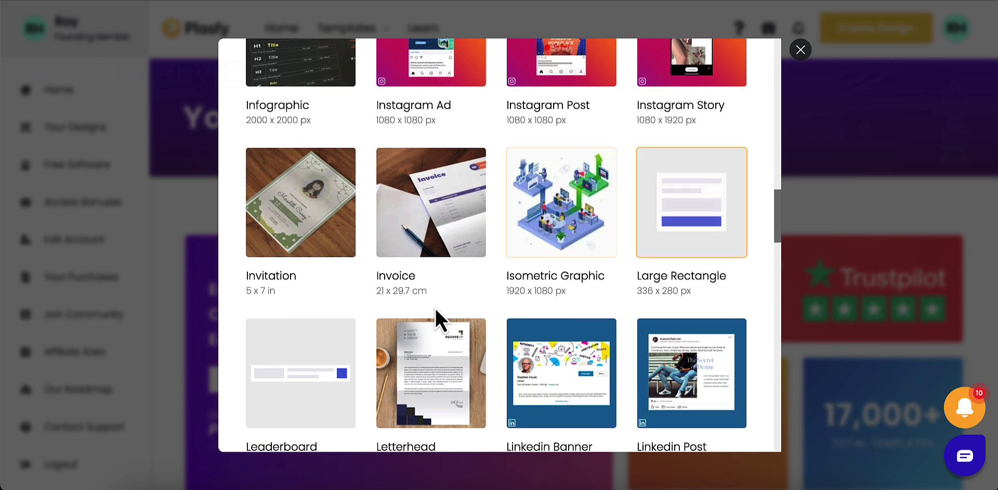
scroll(317, 293, "down", 1)
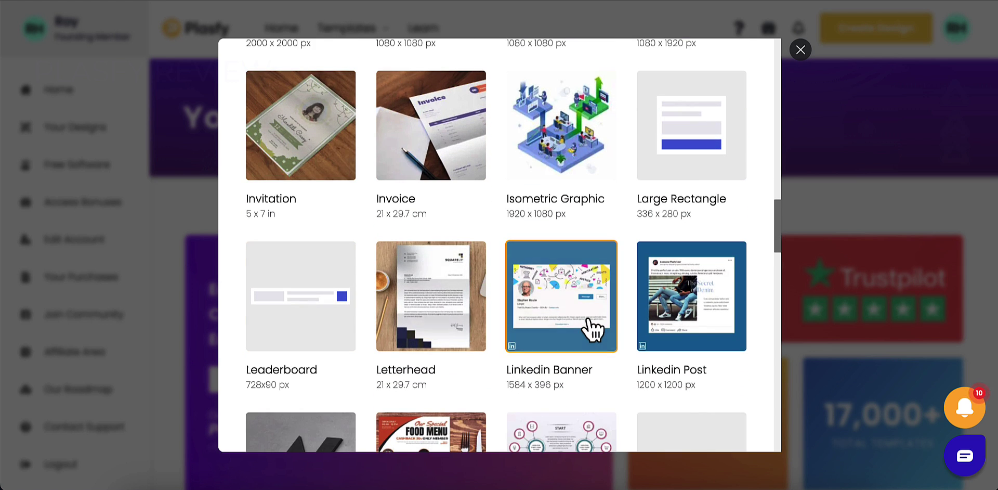
scroll(668, 281, "down", 1)
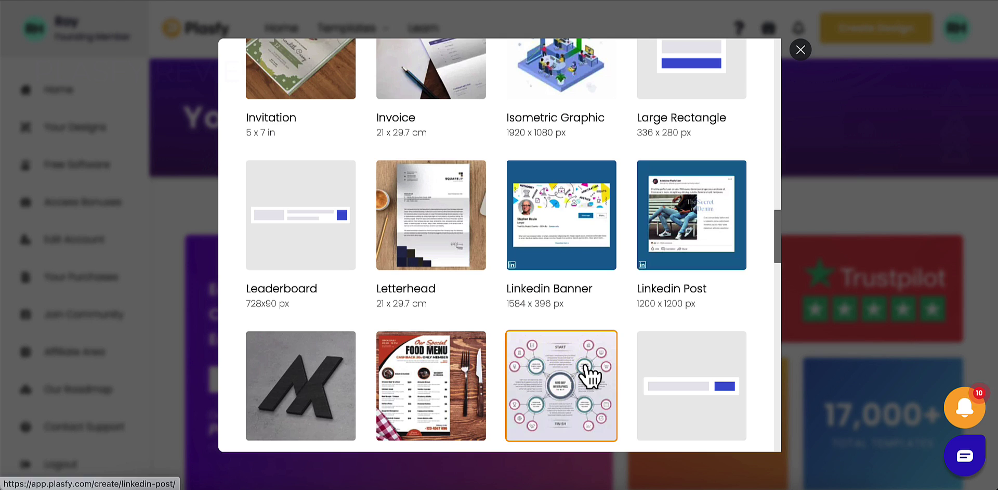
scroll(590, 375, "down", 1)
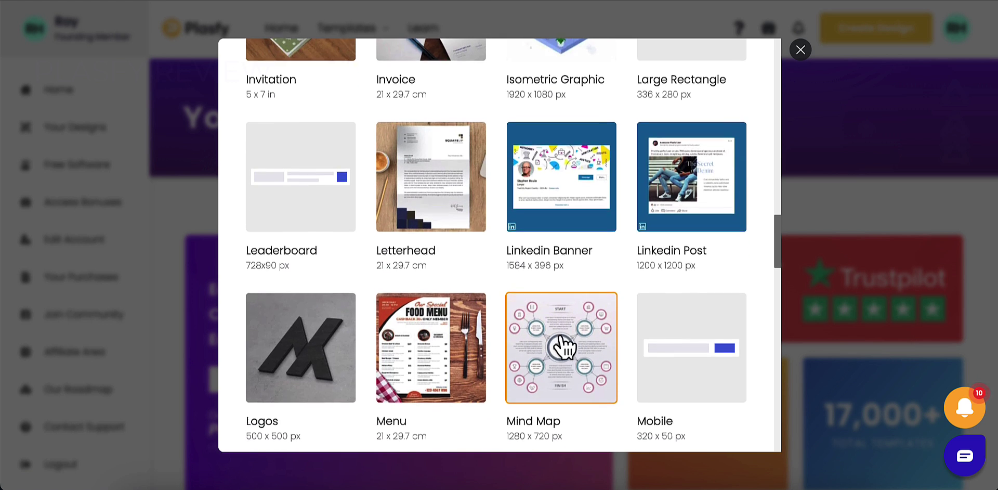
scroll(416, 347, "down", 2)
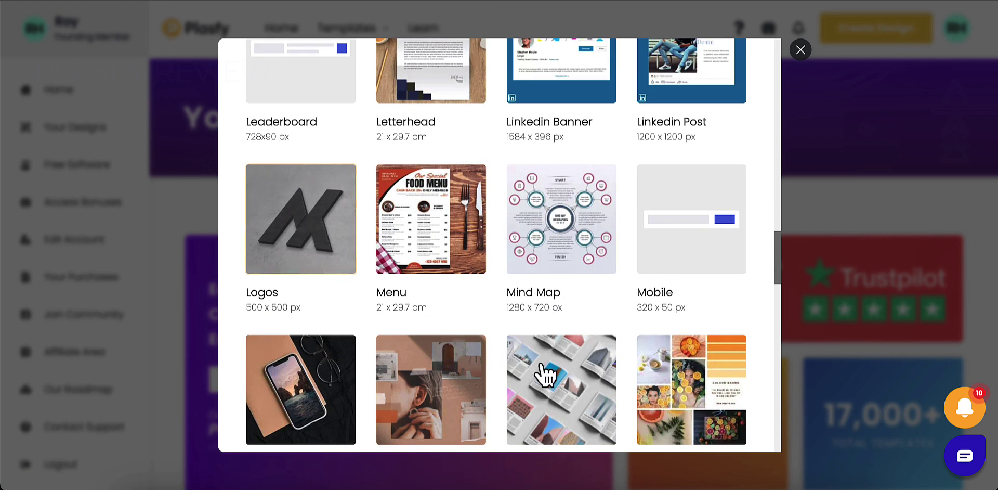
scroll(695, 356, "down", 3)
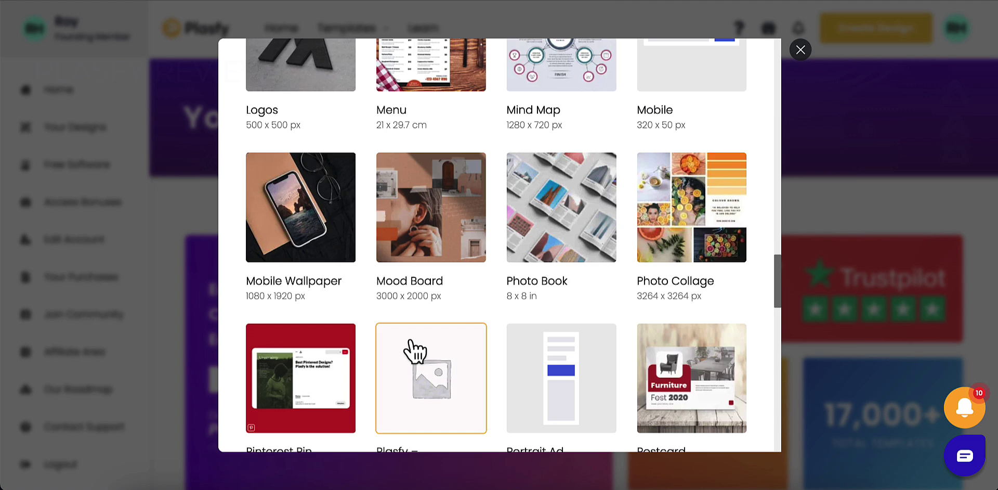
scroll(414, 352, "down", 1)
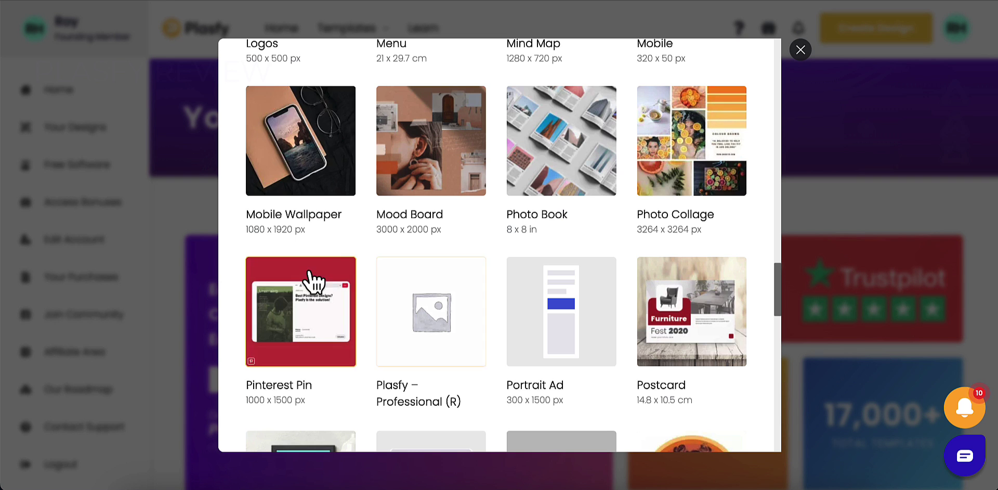
scroll(364, 322, "down", 2)
scroll(371, 339, "down", 2)
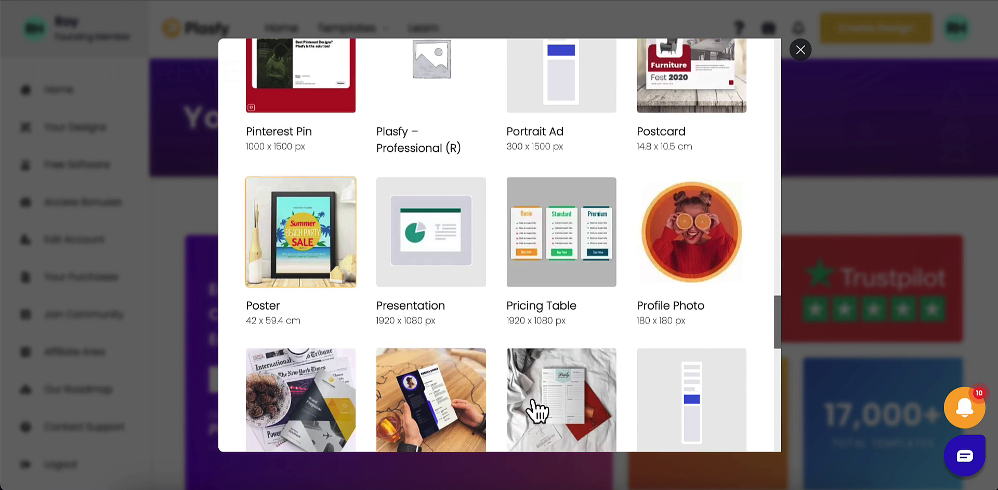
scroll(572, 405, "down", 4)
scroll(588, 404, "down", 2)
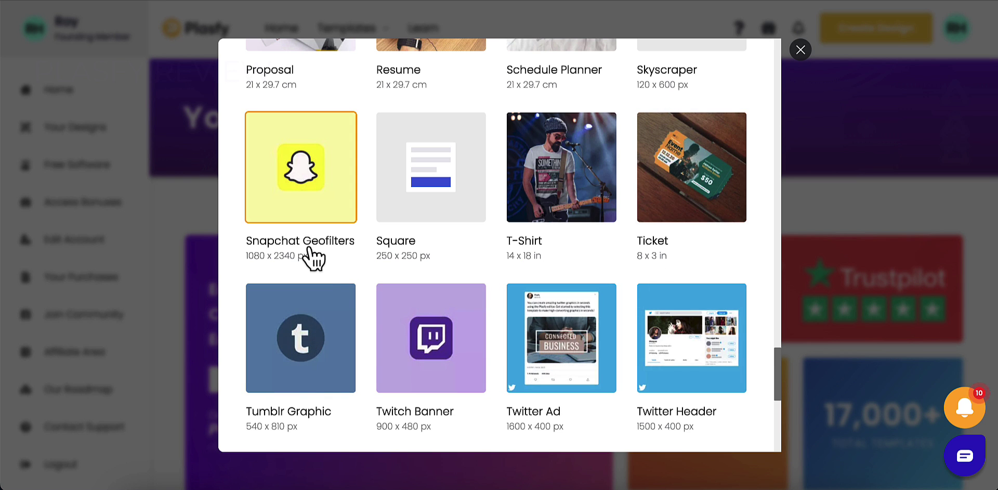
scroll(718, 241, "up", 20)
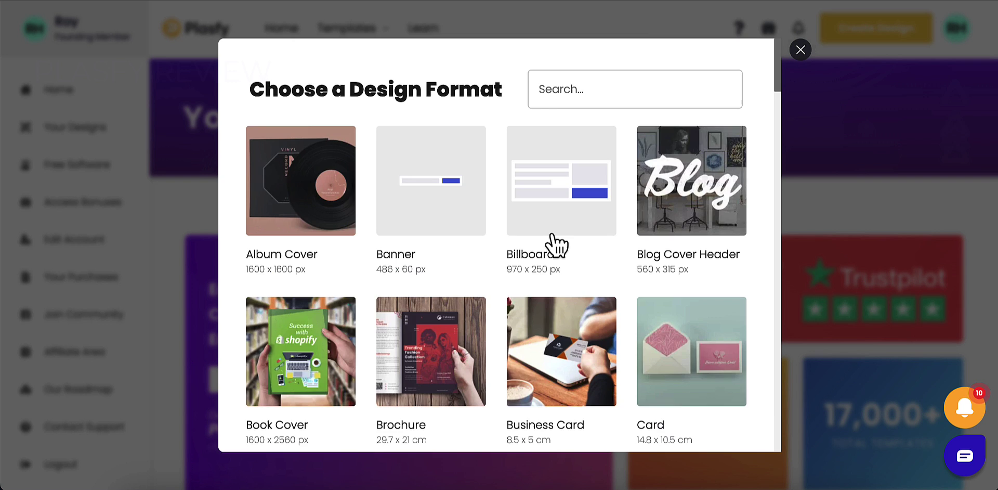
- Scroll down the format list toward the YouTube Thumbnail 1280 x 720 px tile
scroll(546, 249, "down", 20)
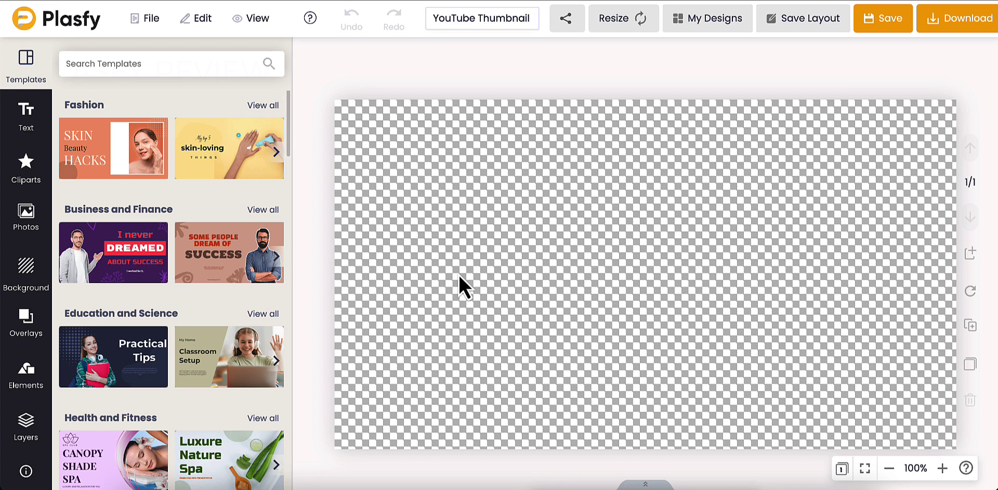
left_click_drag(317, 155, 502, 252)
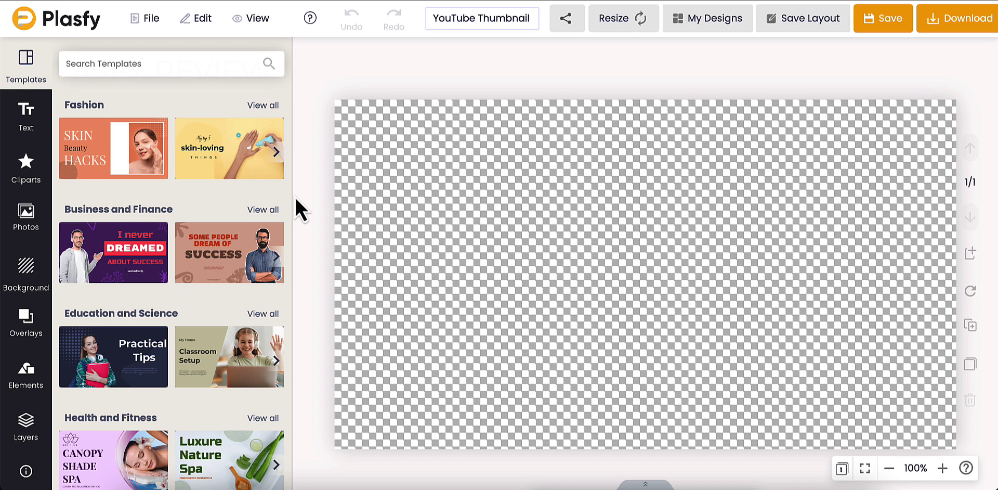
left_click(222, 154)
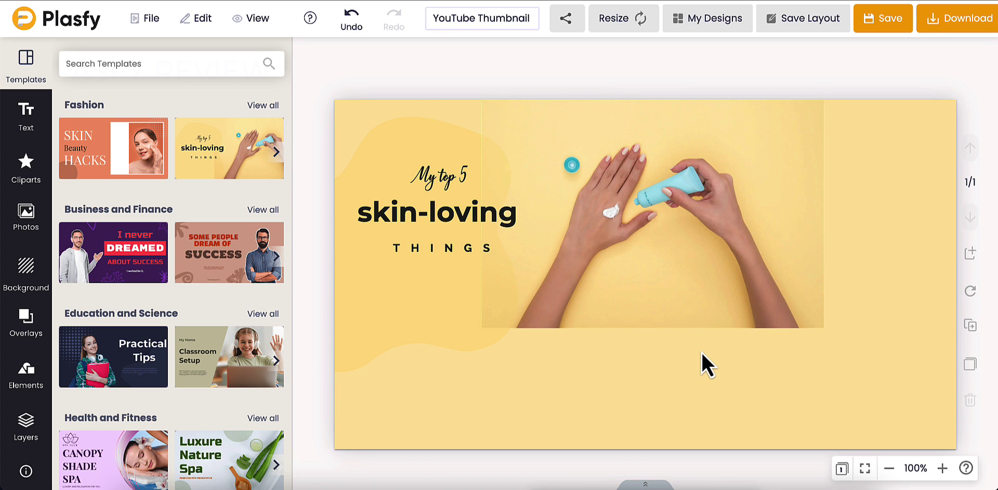
left_click(676, 323)
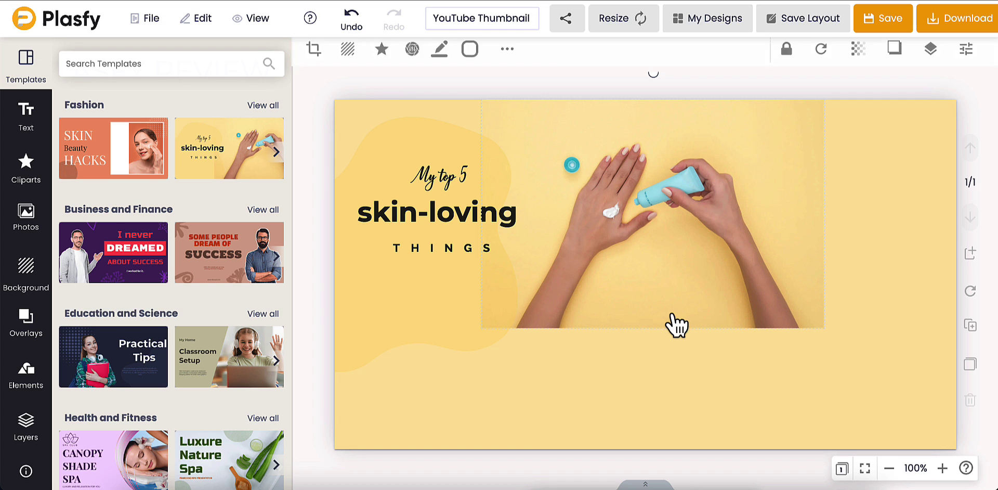
left_click(354, 23)
left_click(355, 25)
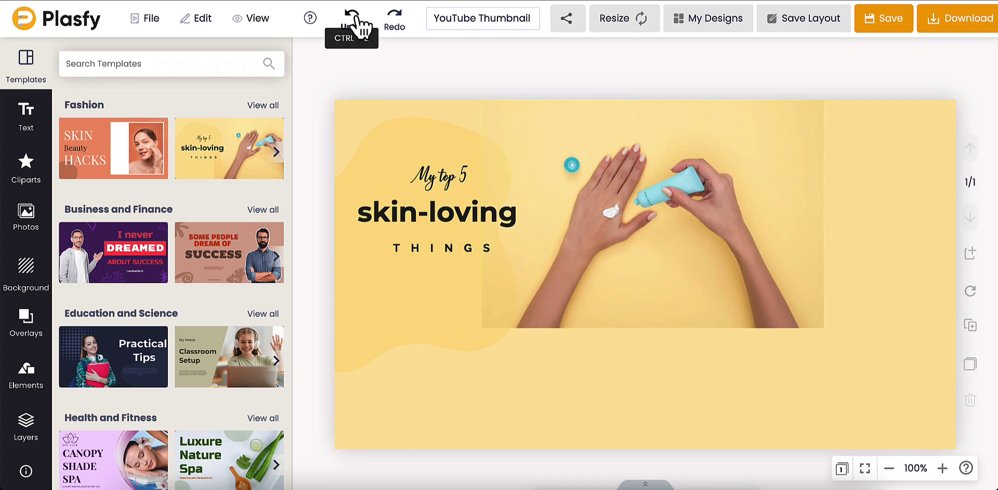
left_click(356, 26)
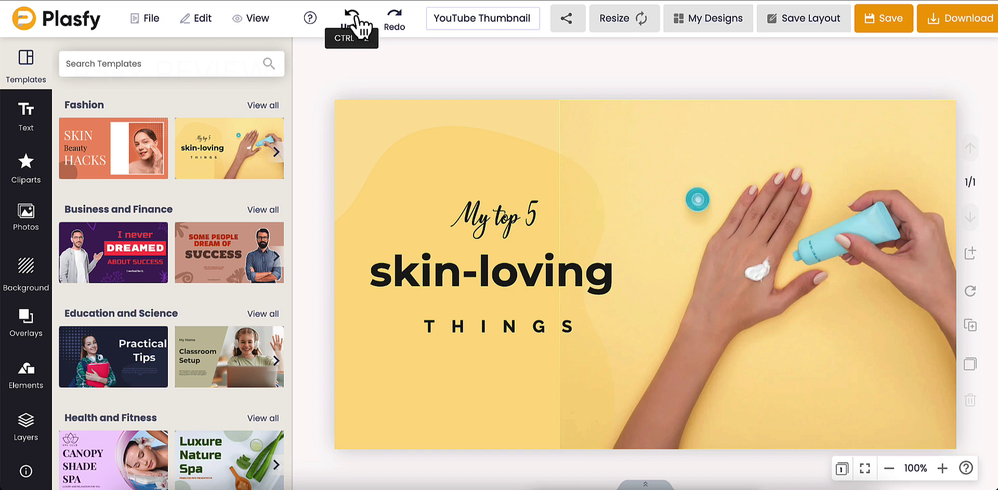
left_click(355, 24)
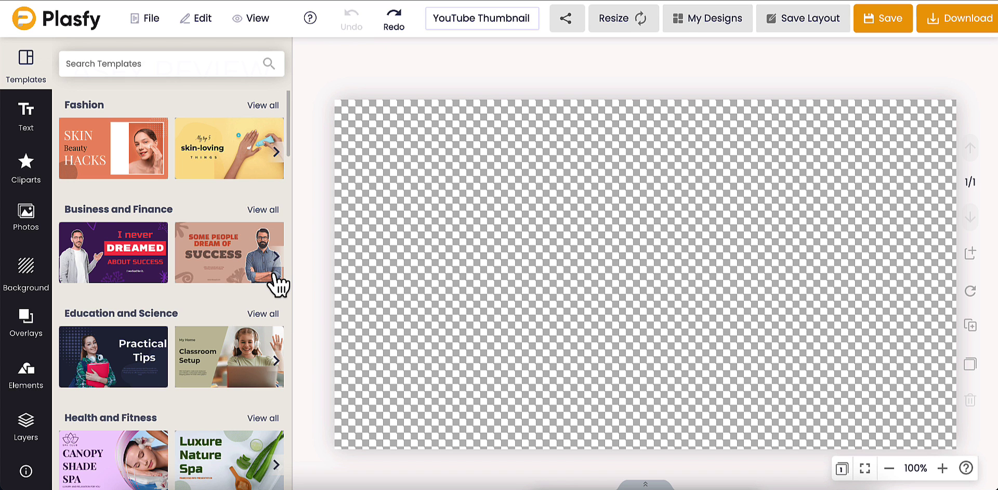
left_click(213, 258)
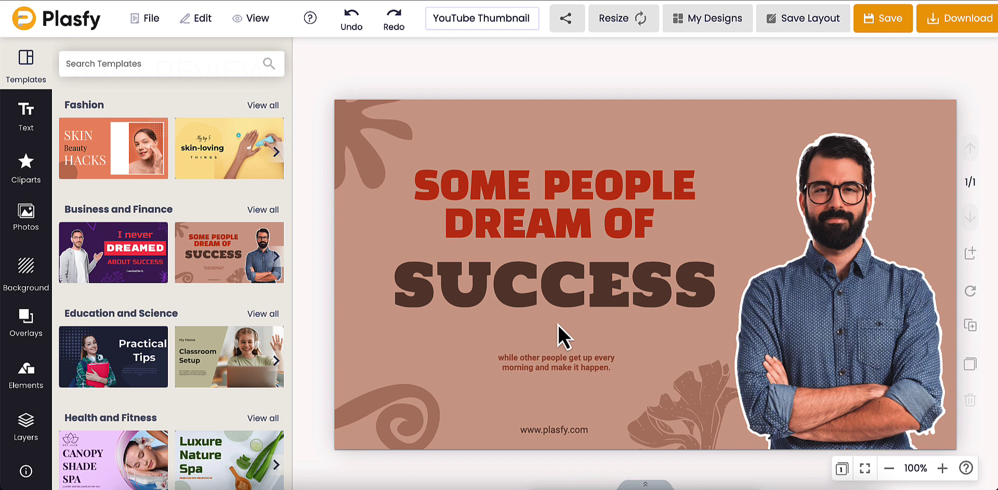
left_click(556, 204)
left_click(543, 308)
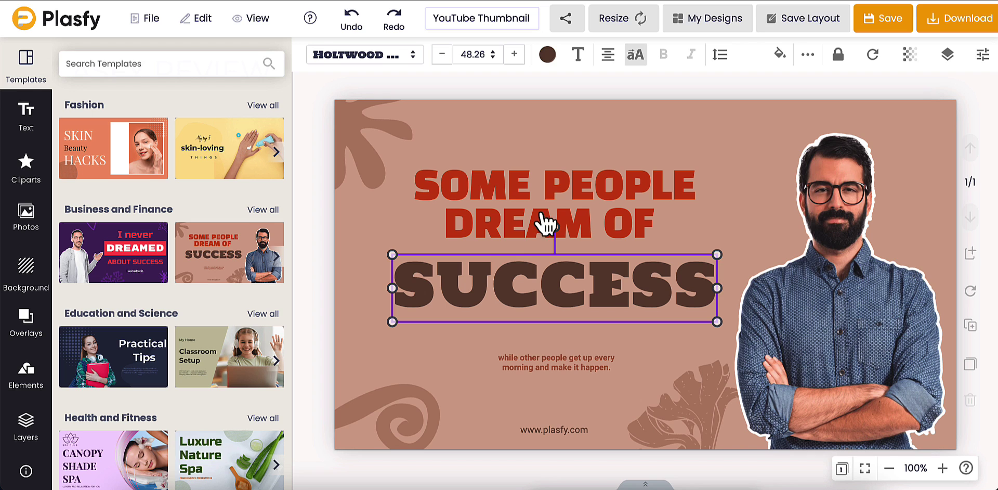
left_click(514, 218)
left_click(845, 304)
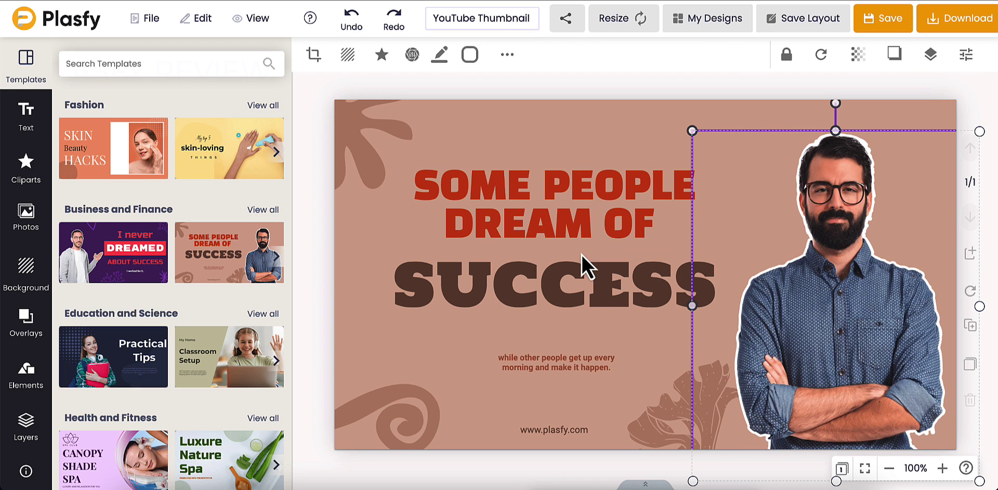
left_click(575, 285)
left_click(574, 210)
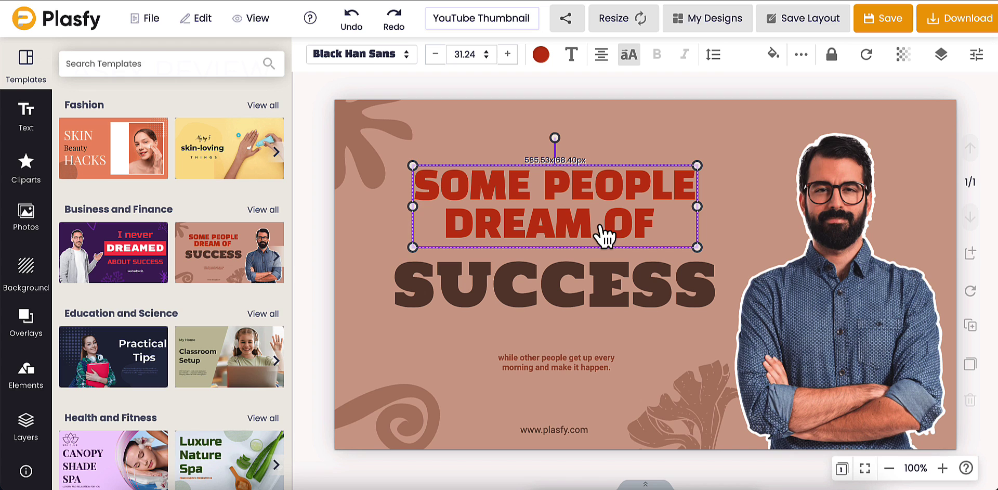
double_click(618, 219)
left_click(652, 226)
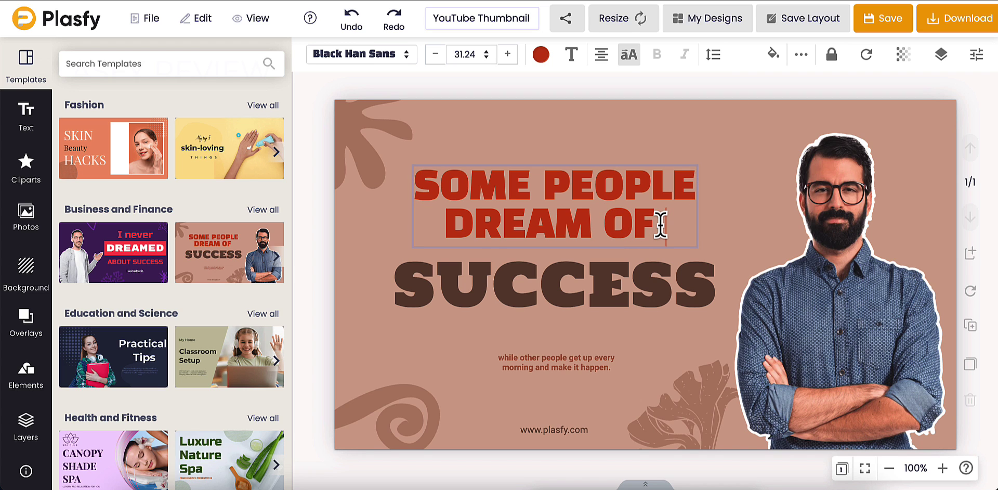
key("BackSpace")
key("BackSpace")
key("BackSpace")
key("BackSpace")
key("BackSpace")
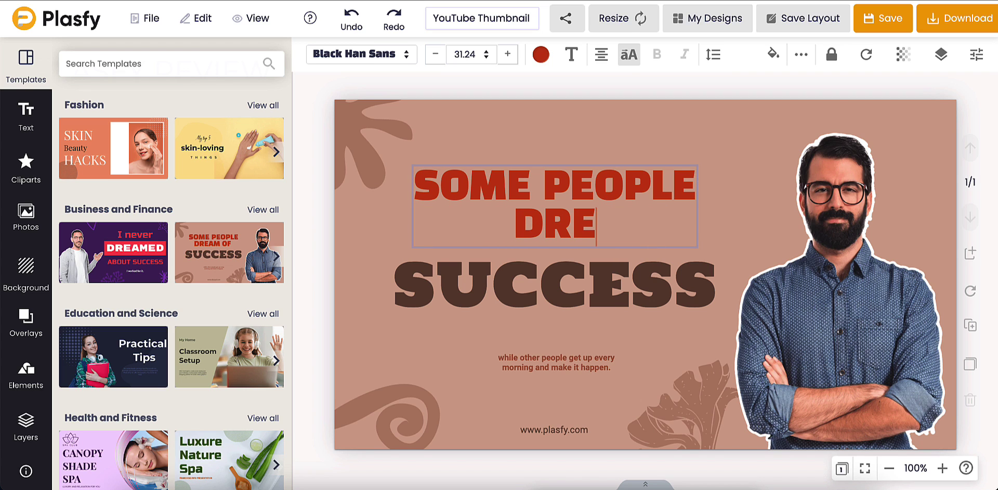
left_click(835, 287)
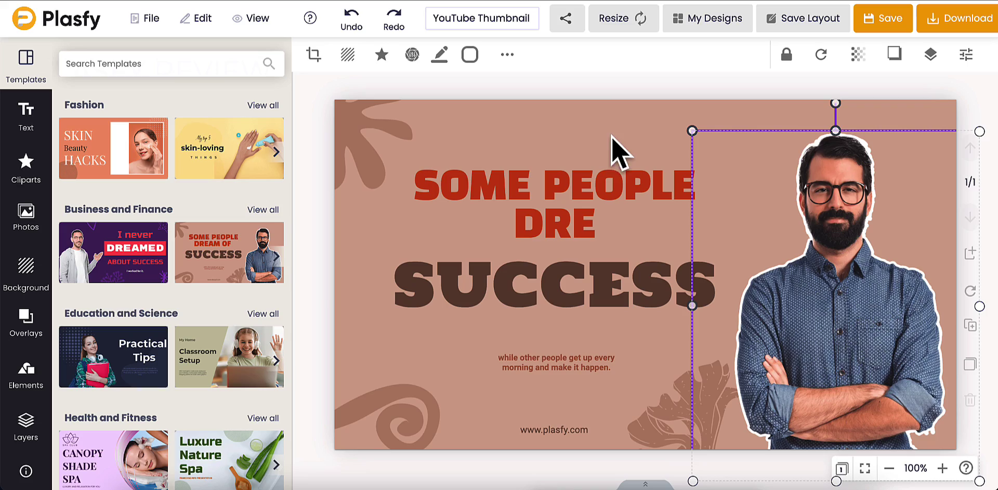
scroll(195, 185, "down", 15)
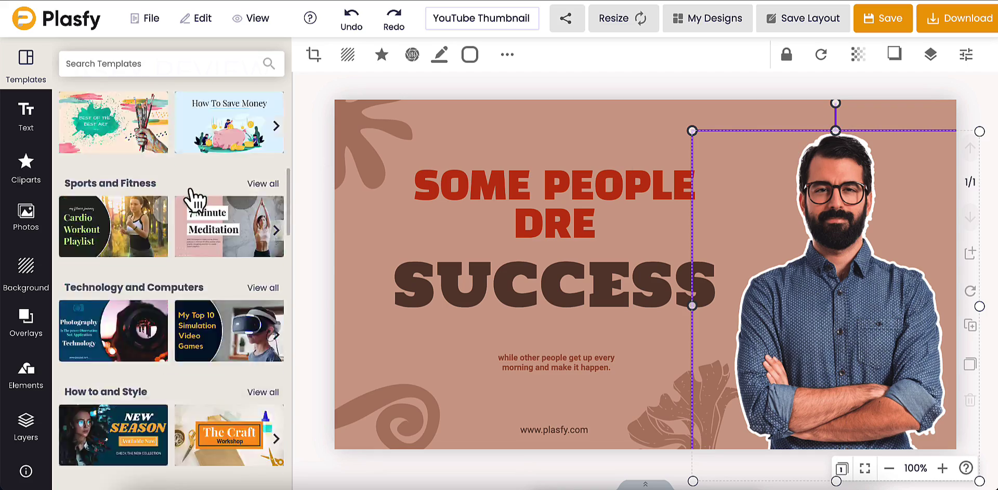
scroll(190, 204, "down", 20)
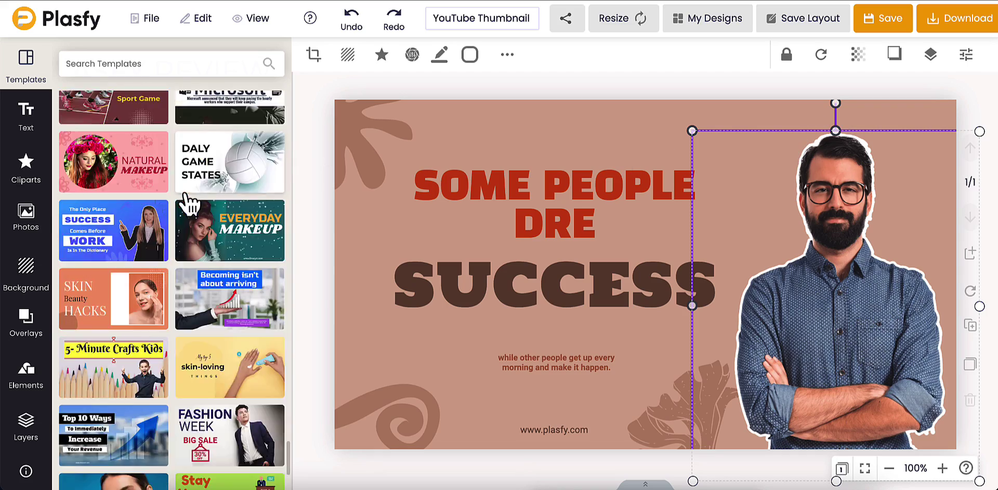
scroll(187, 209, "up", 20)
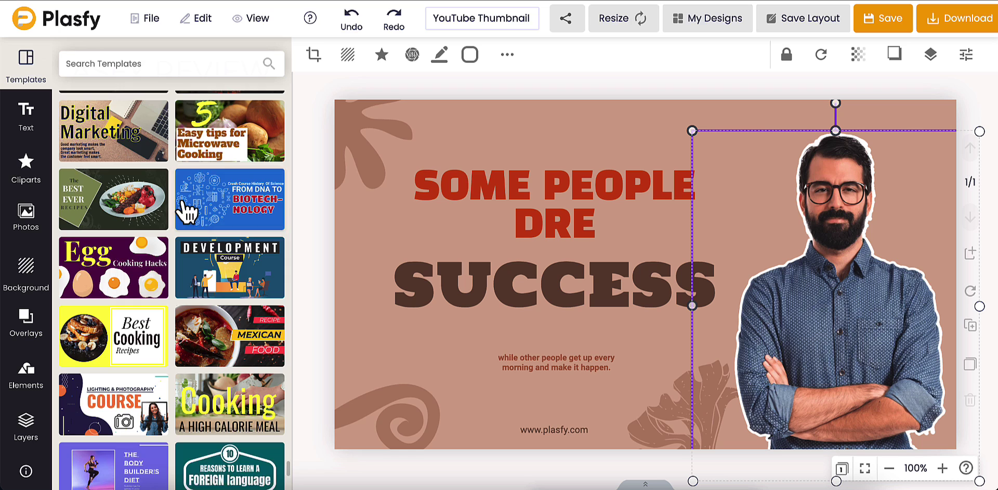
scroll(202, 215, "up", 5)
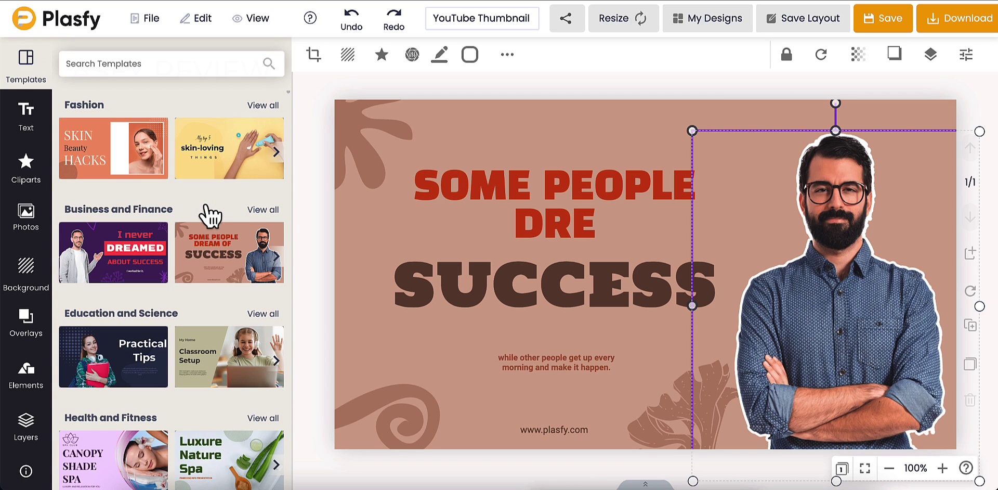
left_click(169, 70)
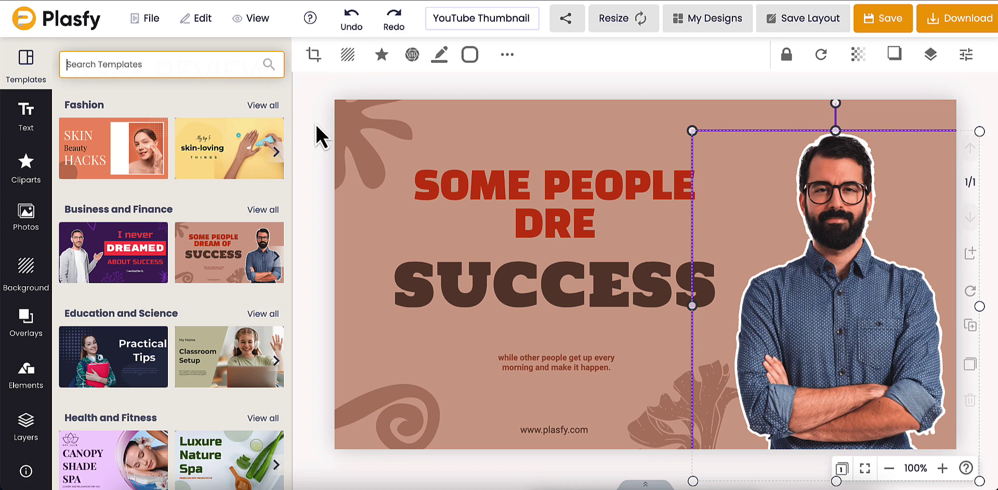
left_click(353, 21)
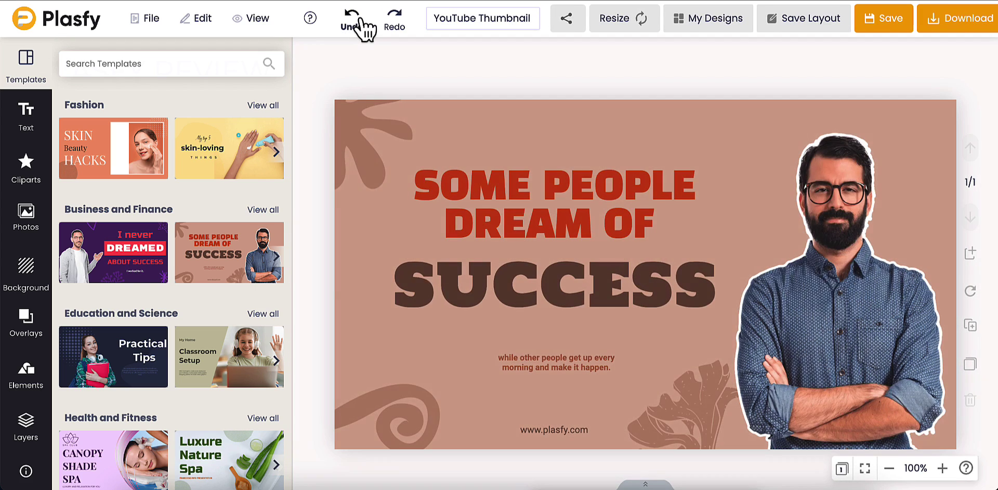
left_click(359, 20)
left_click(360, 20)
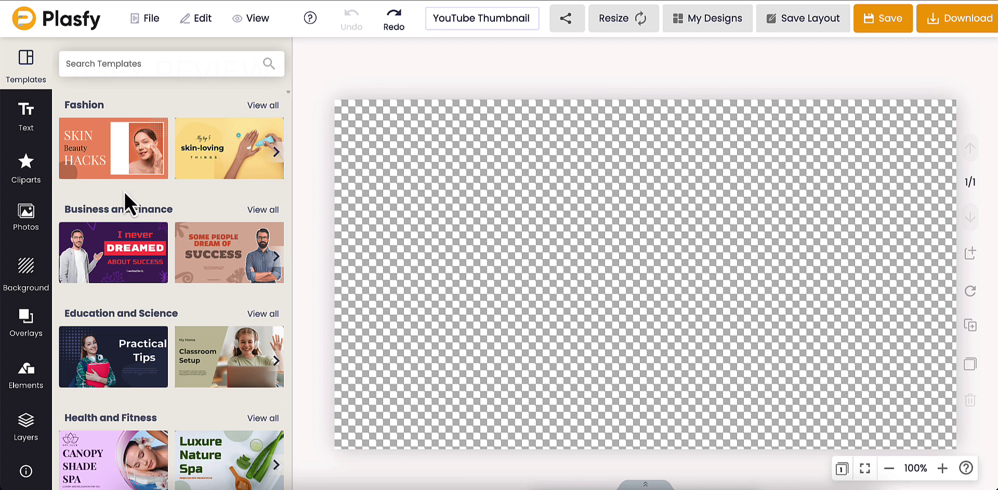
- Browse the Cliparts library and all Cutout Images categories, then bring up the Photos sources list
left_click(28, 167)
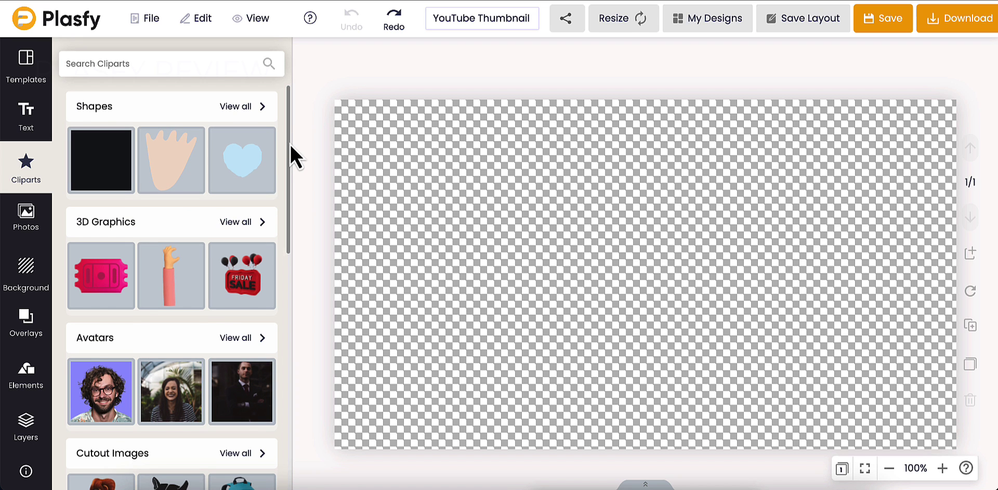
scroll(290, 146, "down", 1)
left_click_drag(290, 145, 292, 175)
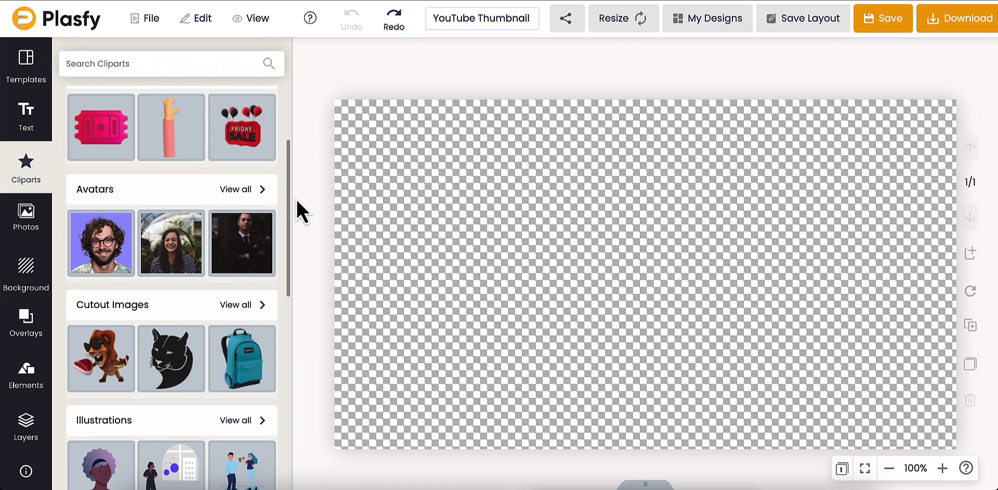
scroll(296, 207, "down", 3)
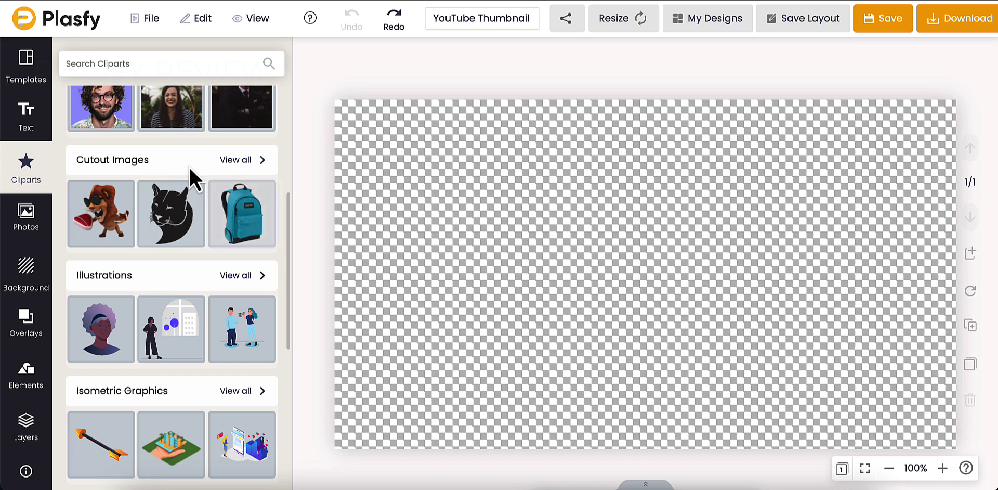
left_click(239, 160)
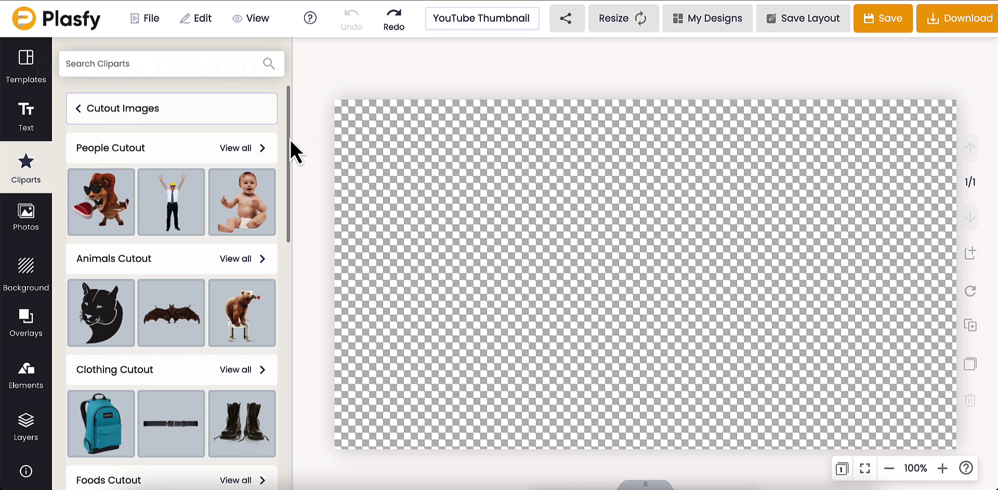
left_click_drag(290, 139, 285, 423)
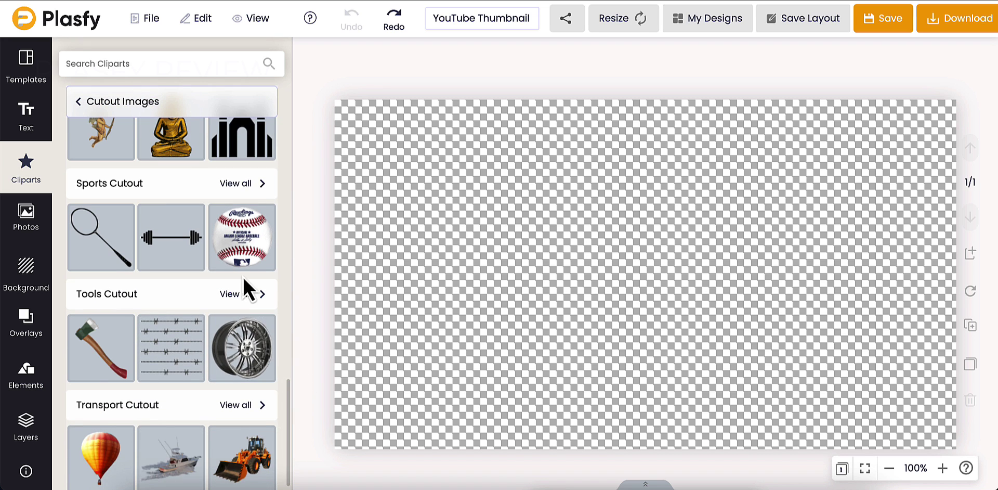
scroll(242, 276, "down", 3)
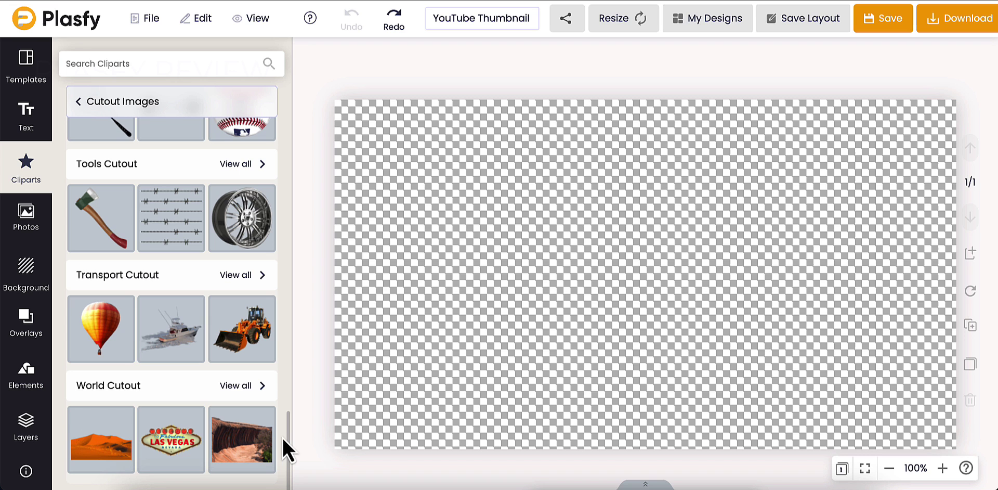
left_click_drag(286, 434, 270, 95)
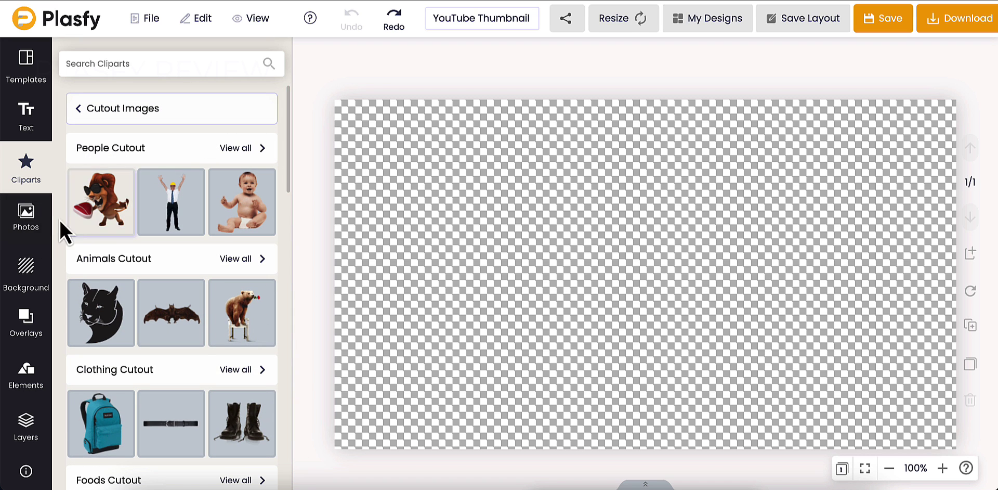
left_click(37, 230)
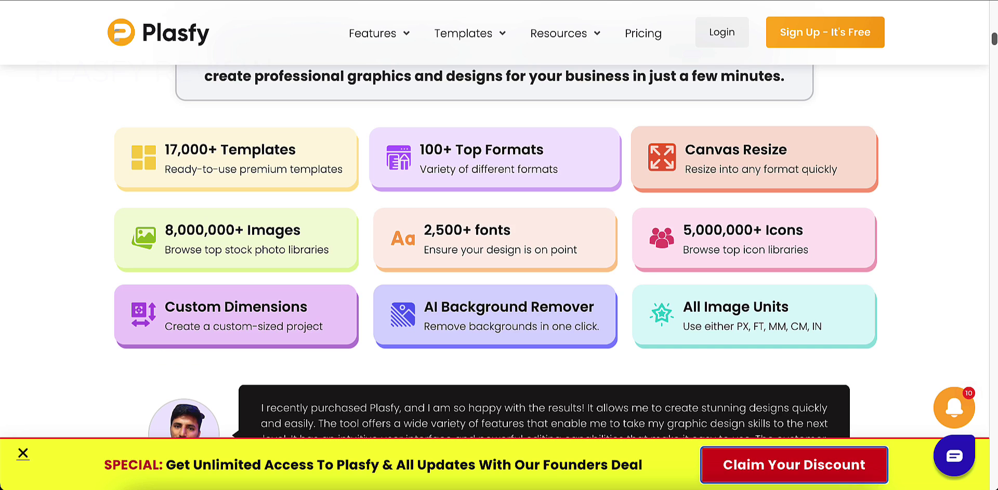
- Reload the Plasfy homepage and copy its laptop and devices mockup image
right_click(423, 179)
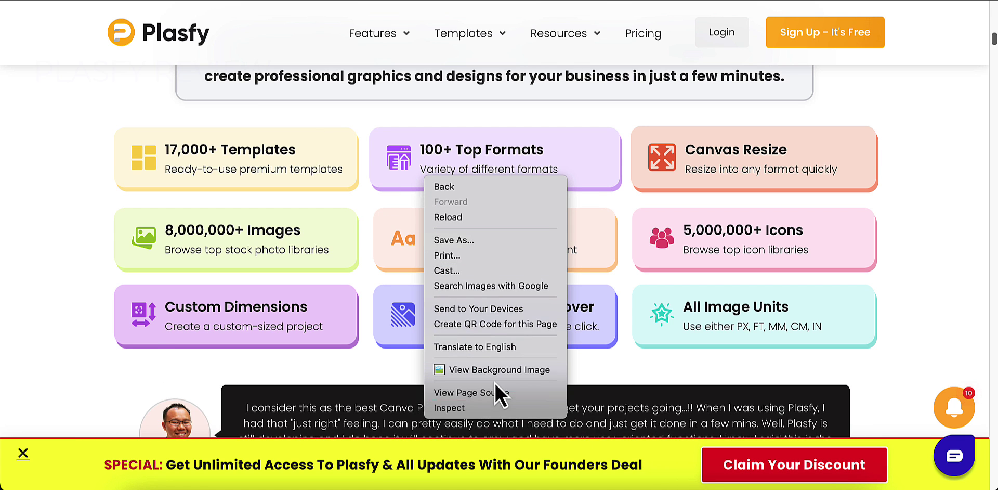
left_click(488, 370)
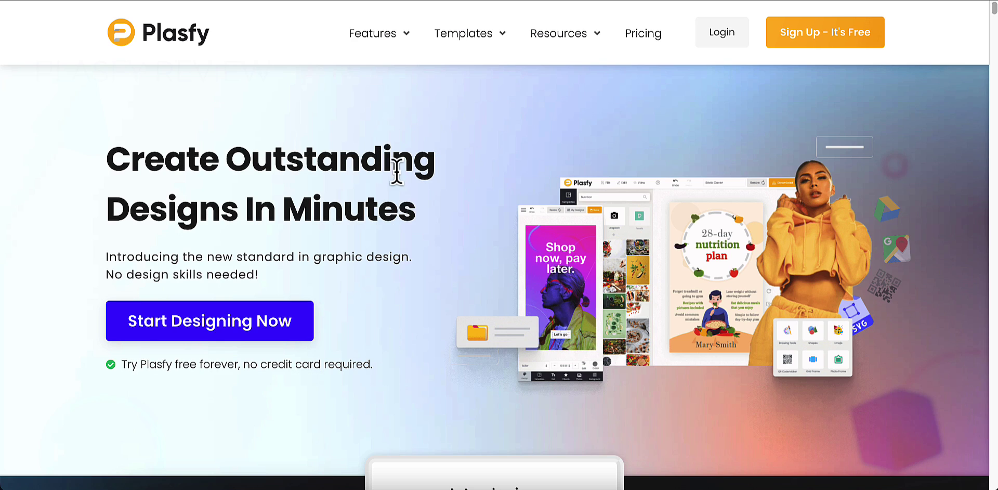
mouse_move(456, 159)
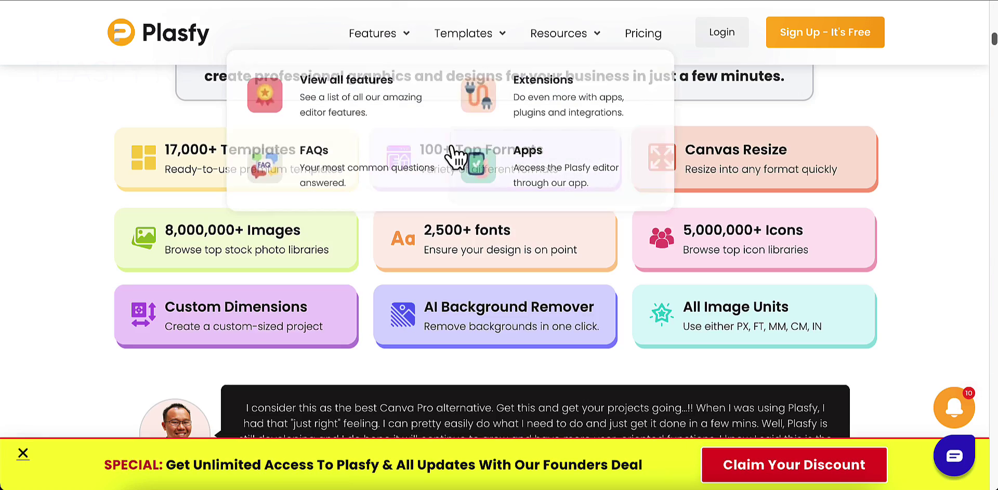
right_click(285, 291)
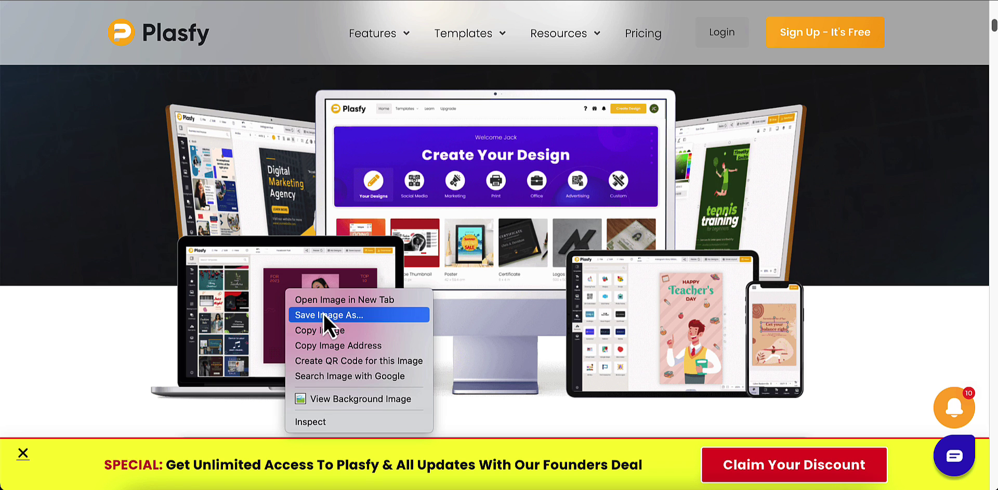
left_click(321, 331)
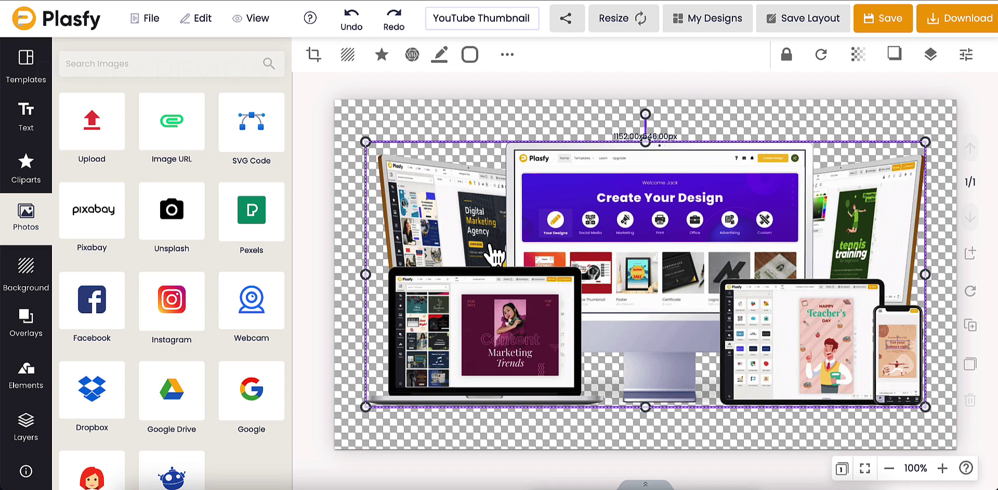
- Delete the pasted device mockup from the canvas and open the Pixabay stock photos
key("Delete")
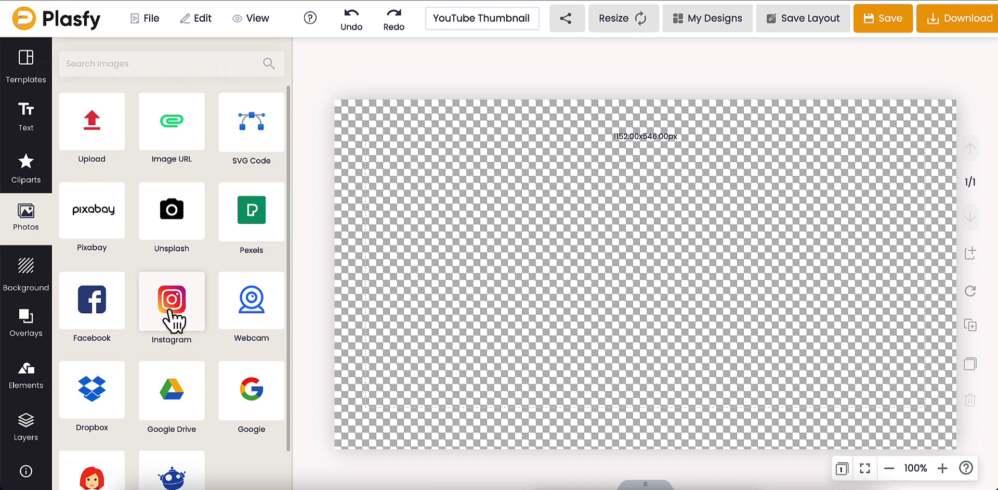
scroll(252, 312, "down", 1)
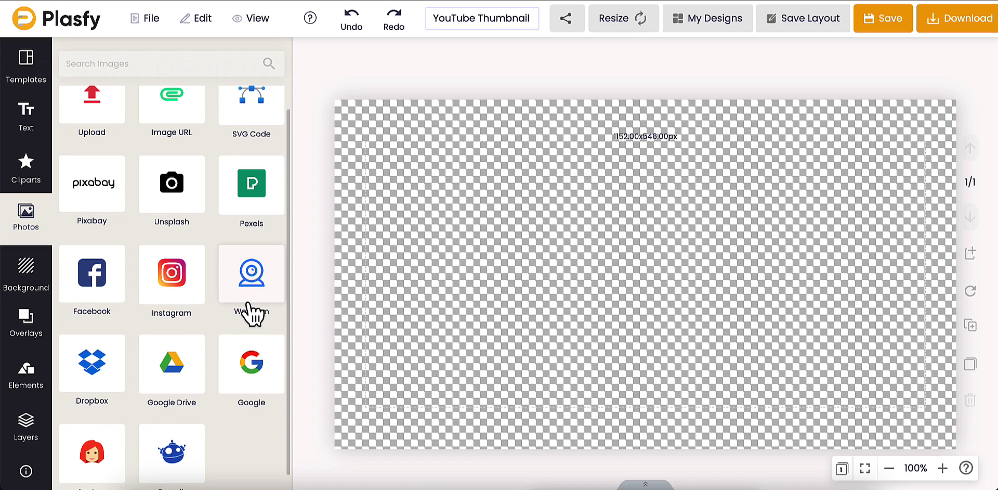
scroll(94, 377, "down", 1)
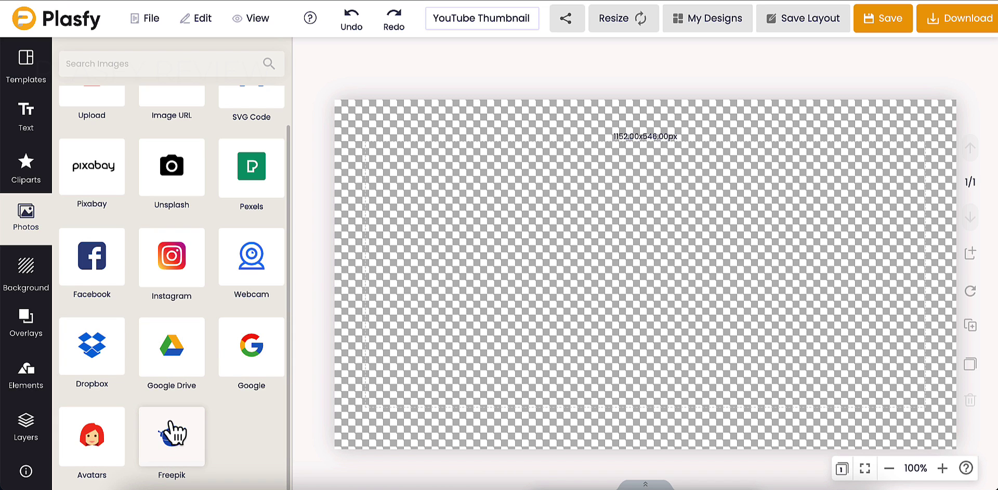
scroll(166, 171, "up", 2)
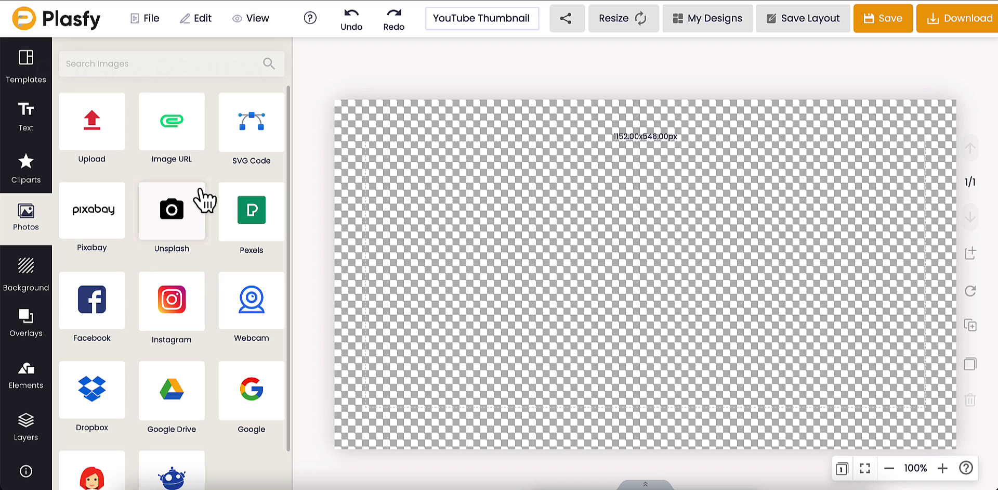
left_click(104, 223)
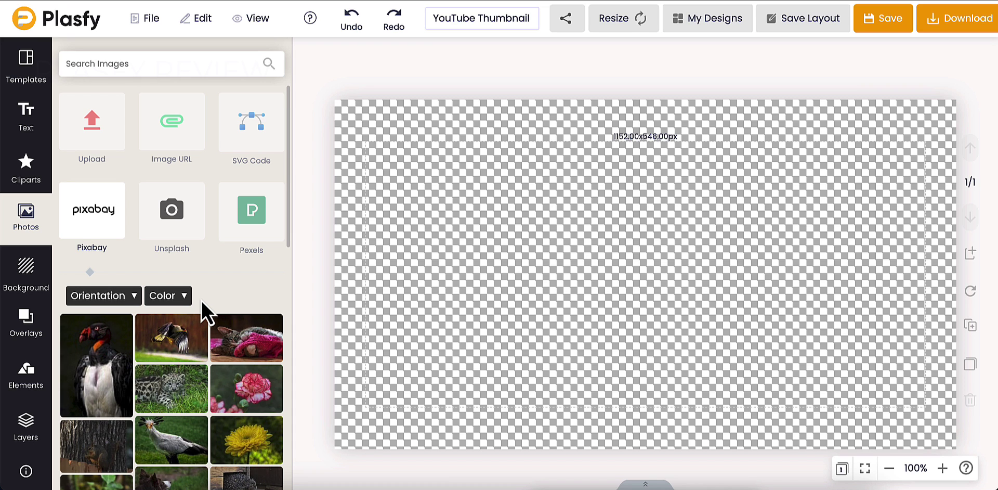
- Search the Pixabay photo library for 'White Tiger'
scroll(216, 307, "down", 2)
scroll(216, 308, "up", 2)
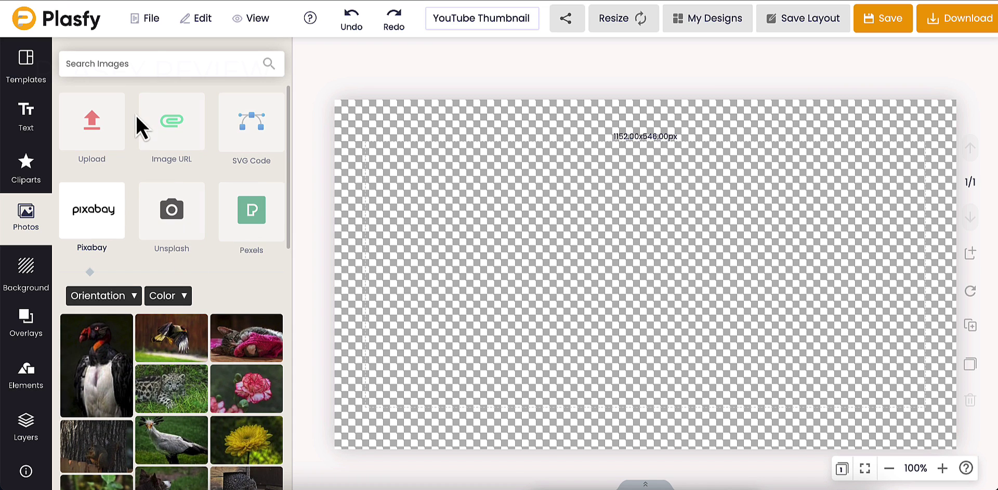
left_click(149, 66)
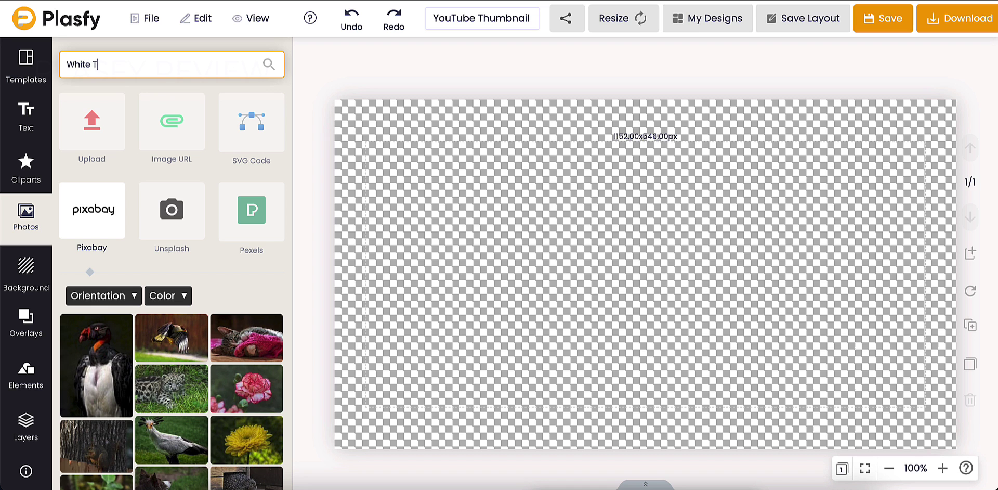
type("White Tiger")
key("Return")
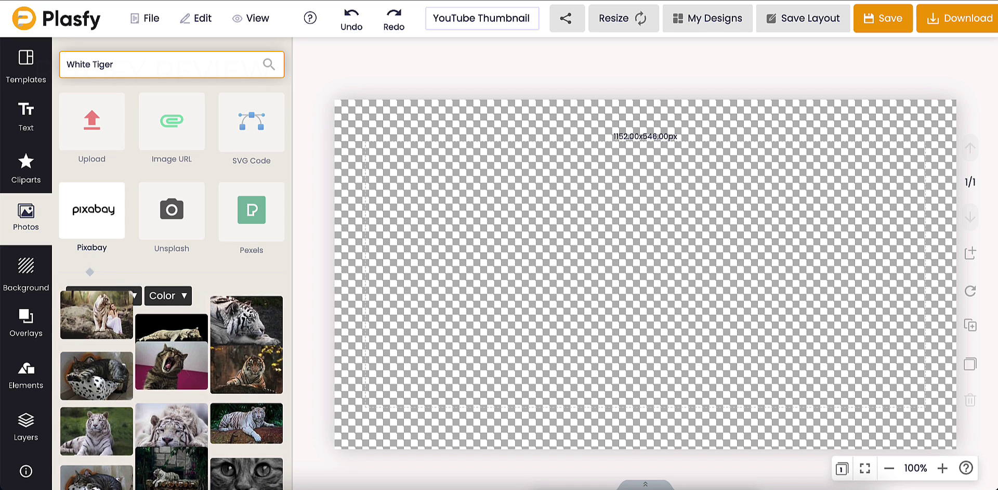
- Place the top-right white tiger photo onto the empty thumbnail canvas
scroll(221, 333, "down", 10)
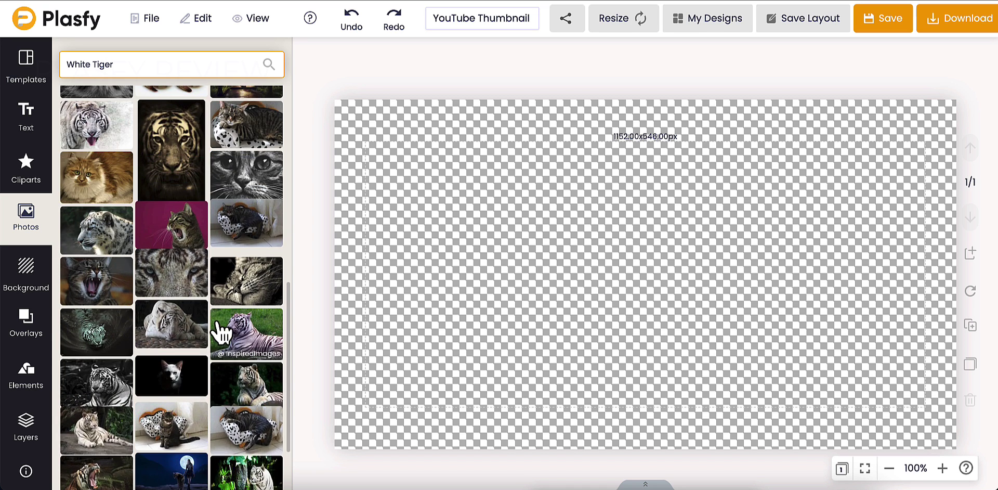
scroll(221, 333, "up", 10)
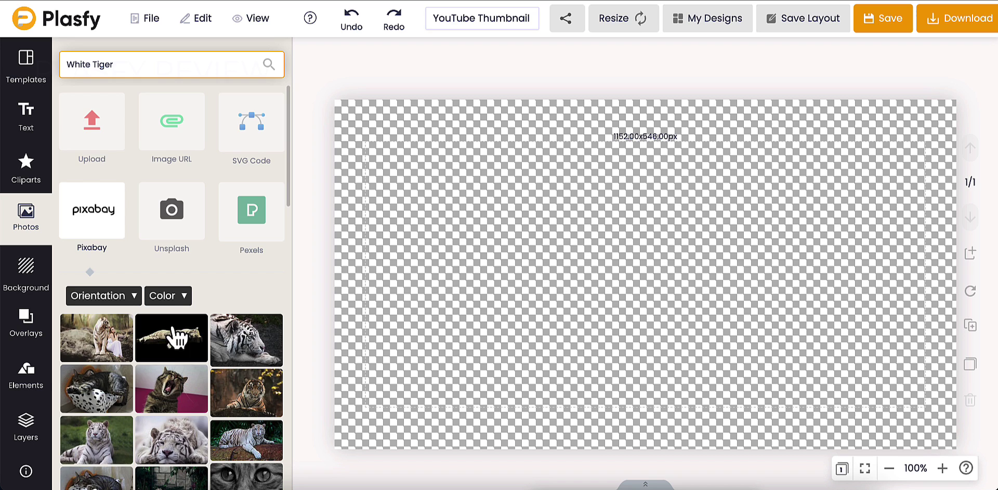
scroll(205, 335, "down", 3)
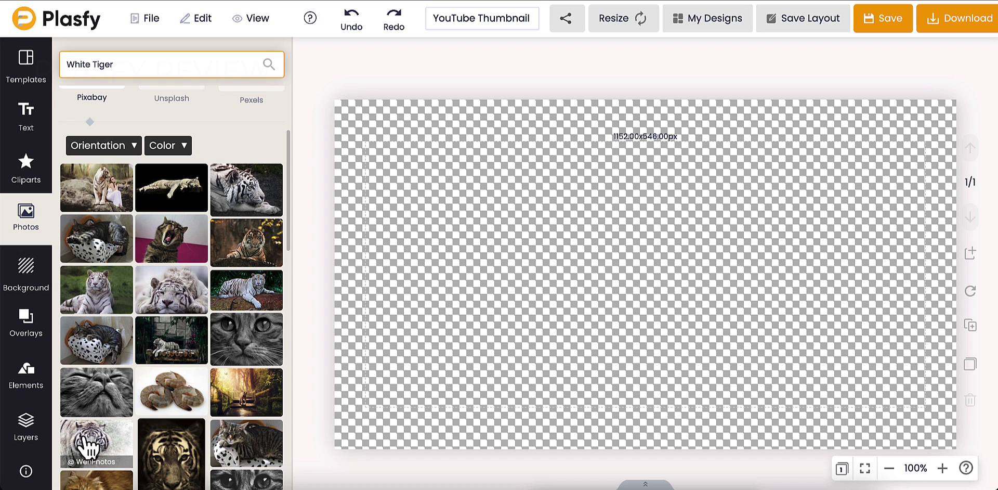
mouse_move(89, 444)
left_mouse_down()
mouse_move(451, 333)
mouse_move(553, 272)
mouse_move(89, 456)
mouse_move(96, 449)
left_mouse_up()
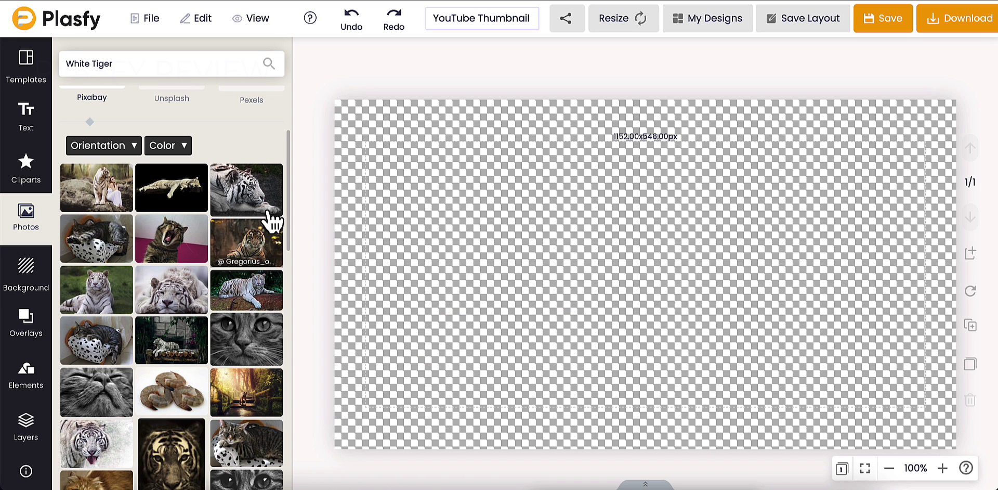
left_click_drag(261, 196, 721, 282)
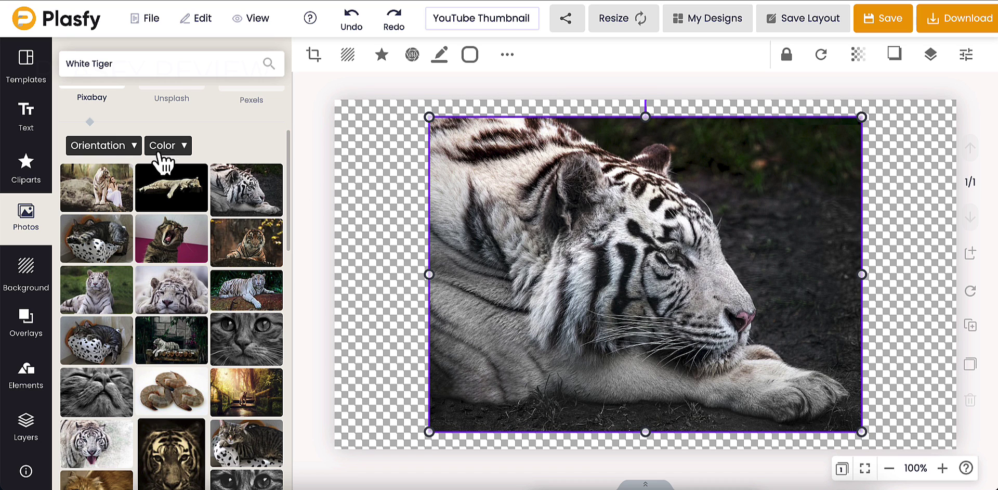
- Enlarge the tiger photo to canvas height, remove its dark background, and nudge it left
mouse_move(430, 119)
left_mouse_down()
mouse_move(369, 116)
mouse_move(390, 149)
mouse_move(419, 112)
left_mouse_up()
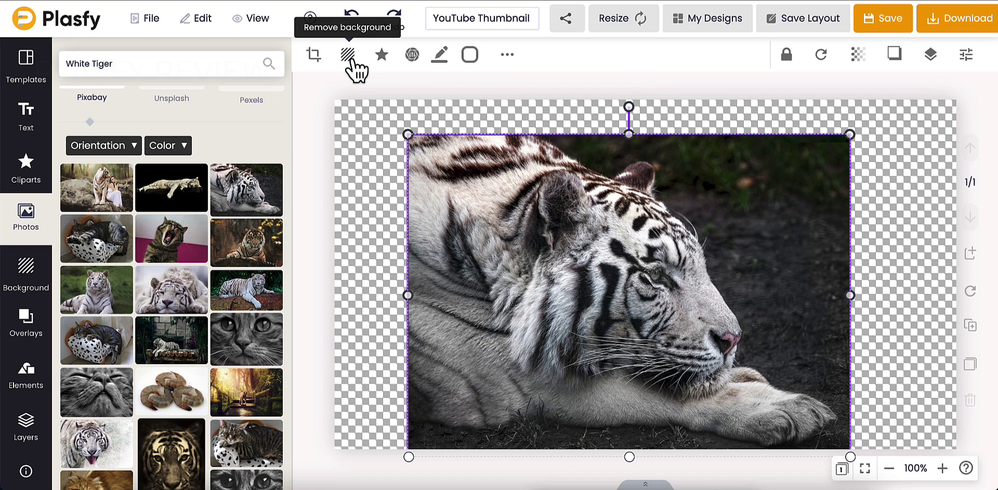
left_click(348, 54)
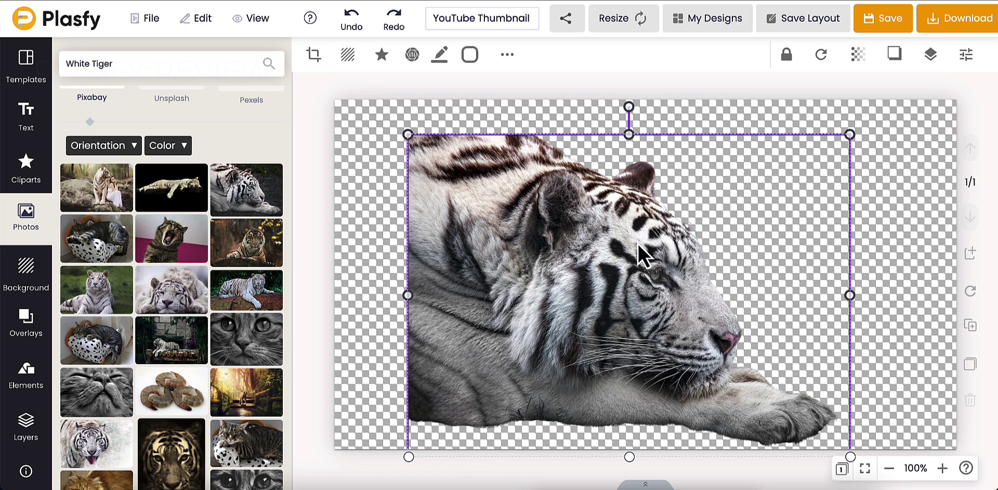
left_click_drag(653, 286, 635, 299)
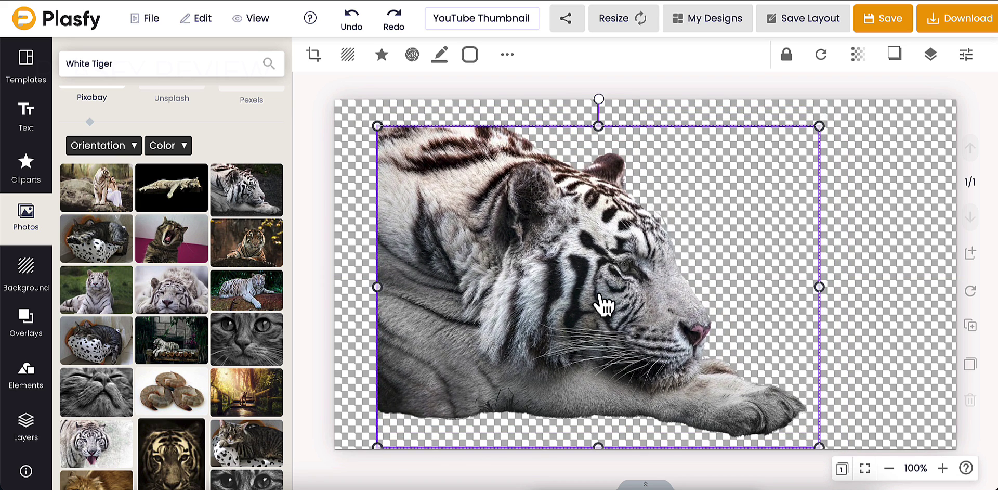
left_click(341, 148)
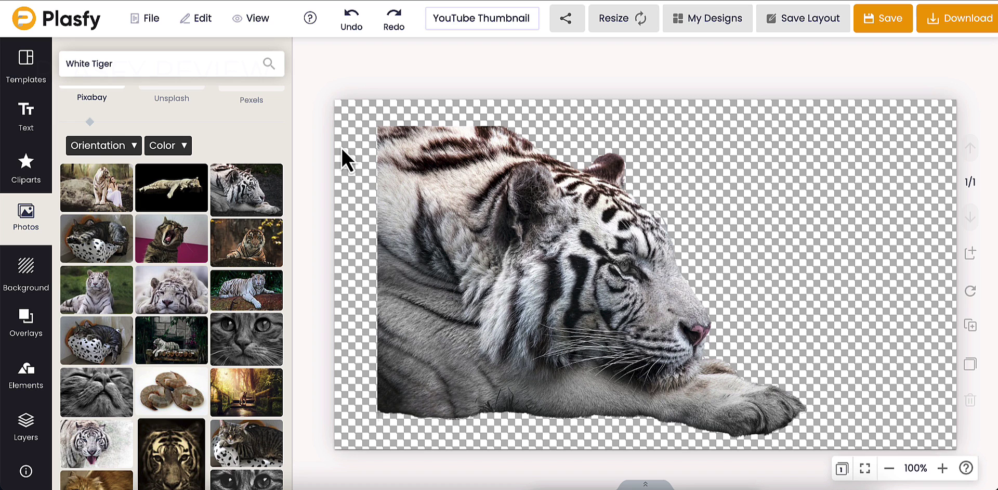
- Make the canvas background white and move the tiger flush against the canvas's left edge
left_click(27, 281)
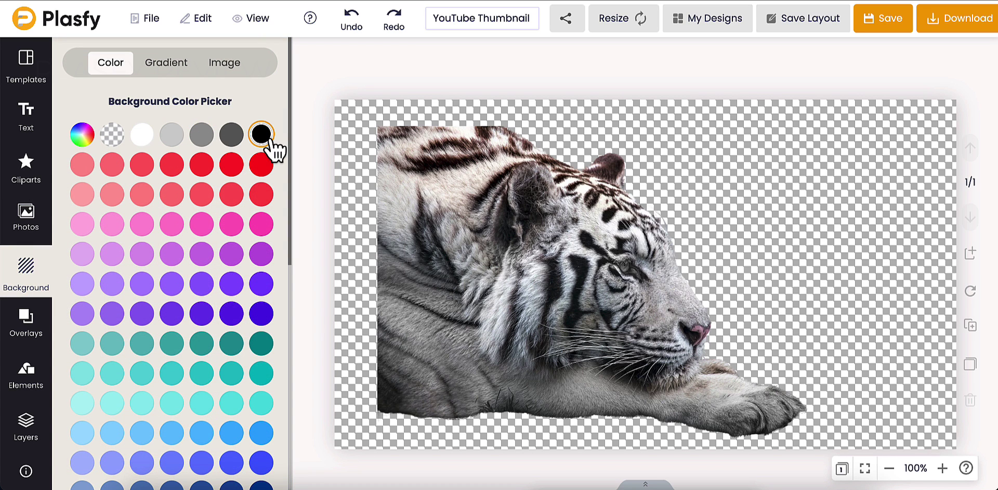
left_click(142, 135)
left_click_drag(528, 283, 488, 293)
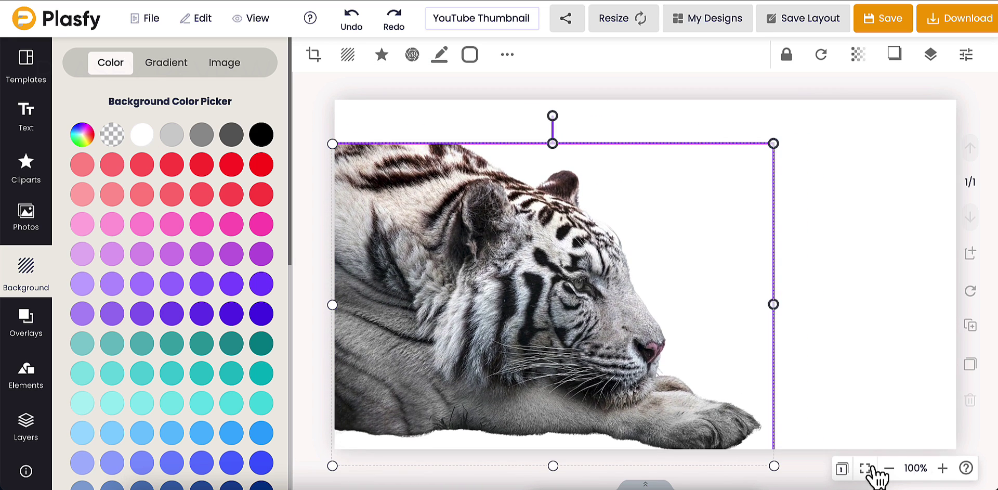
left_click(949, 351)
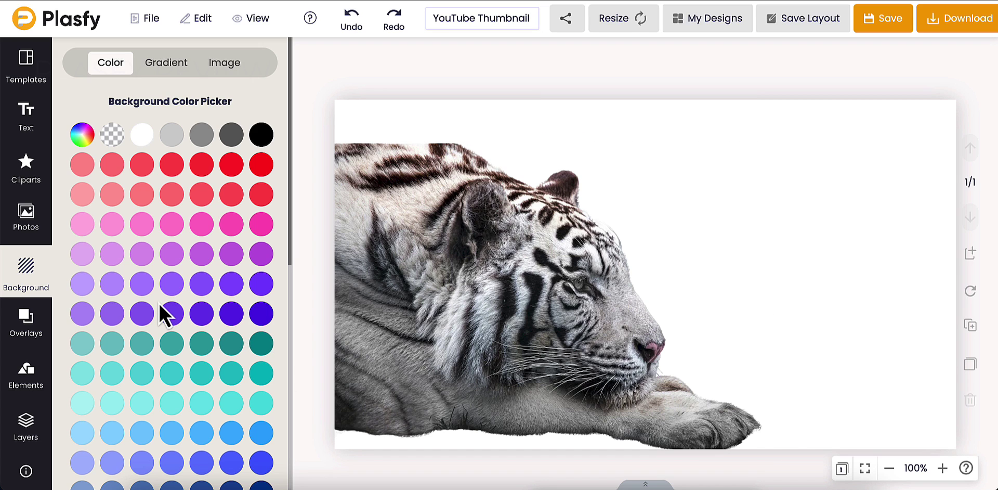
left_click_drag(426, 341, 423, 329)
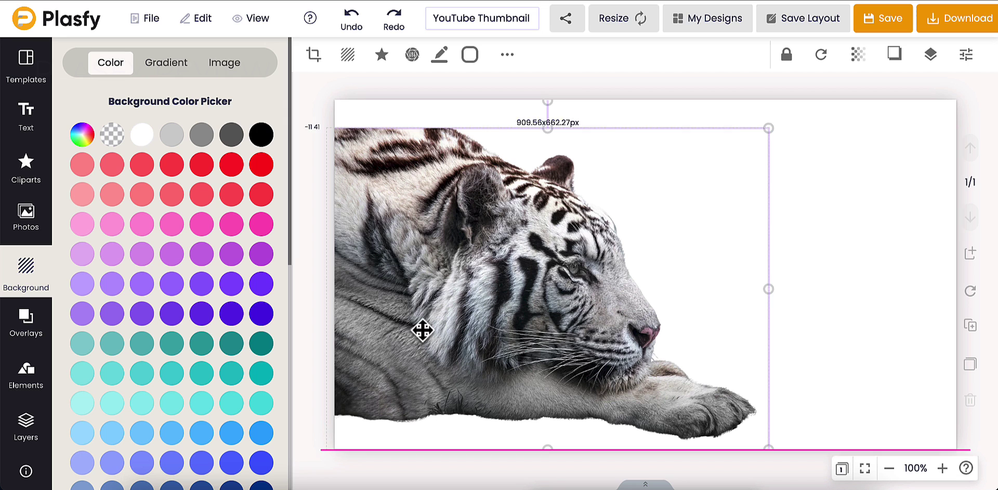
left_click(27, 218)
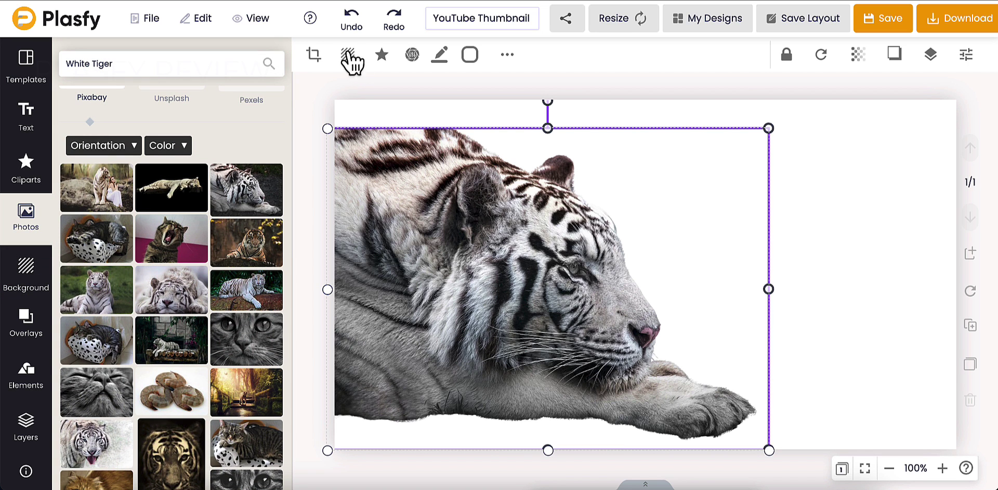
- Try a purple-to-pink gradient, then settle on a blue-to-purple gradient canvas background
left_click(36, 285)
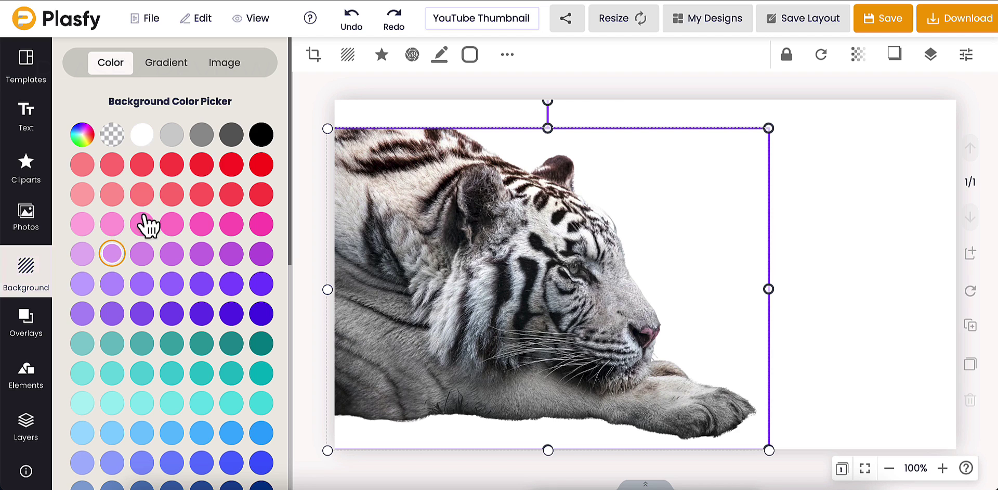
left_click(169, 65)
left_click(143, 247)
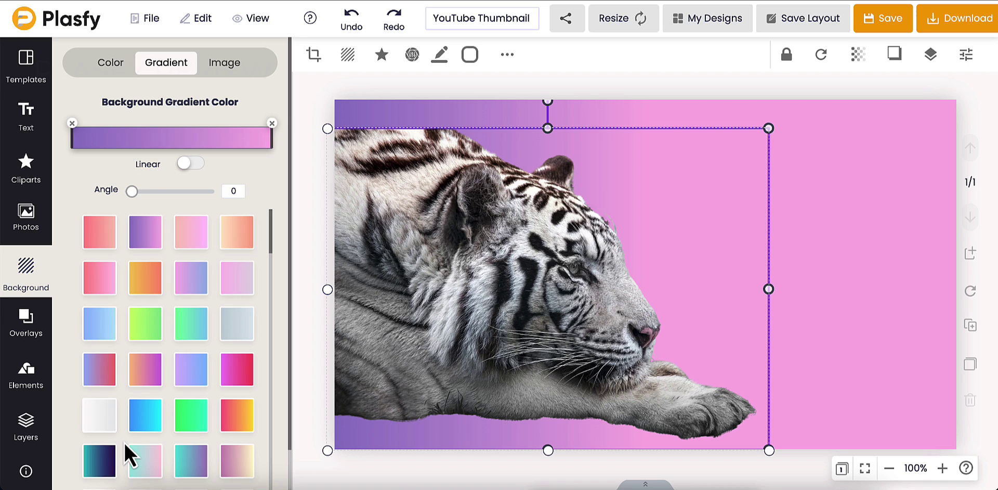
scroll(136, 436, "down", 1)
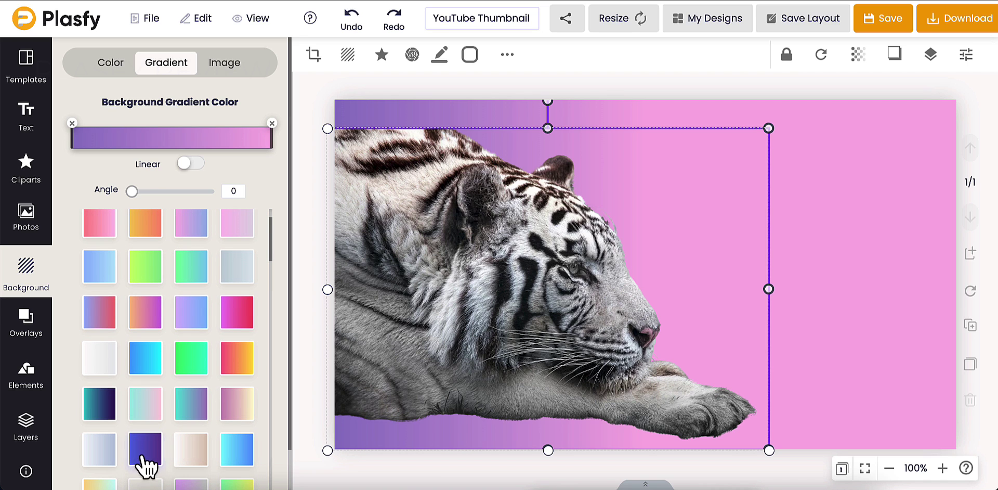
left_click(141, 460)
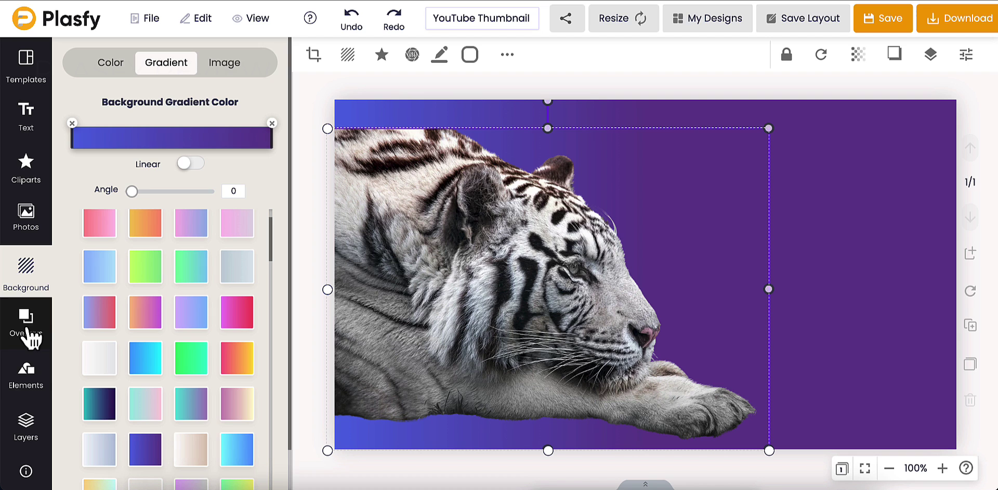
left_click(36, 385)
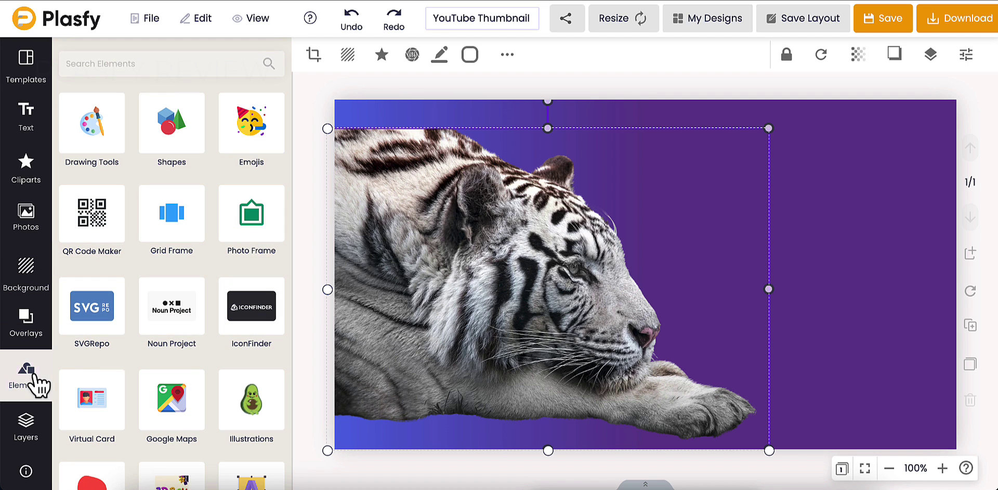
left_click(104, 320)
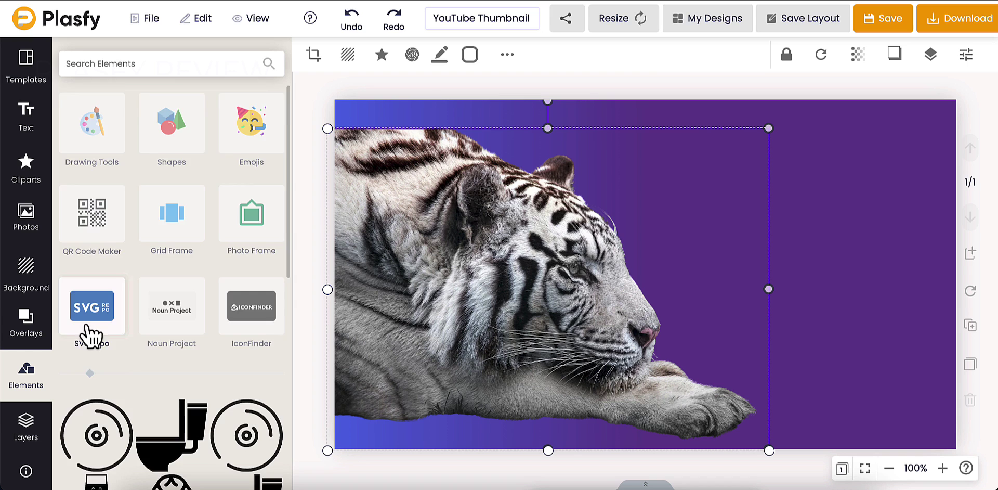
scroll(177, 337, "down", 8)
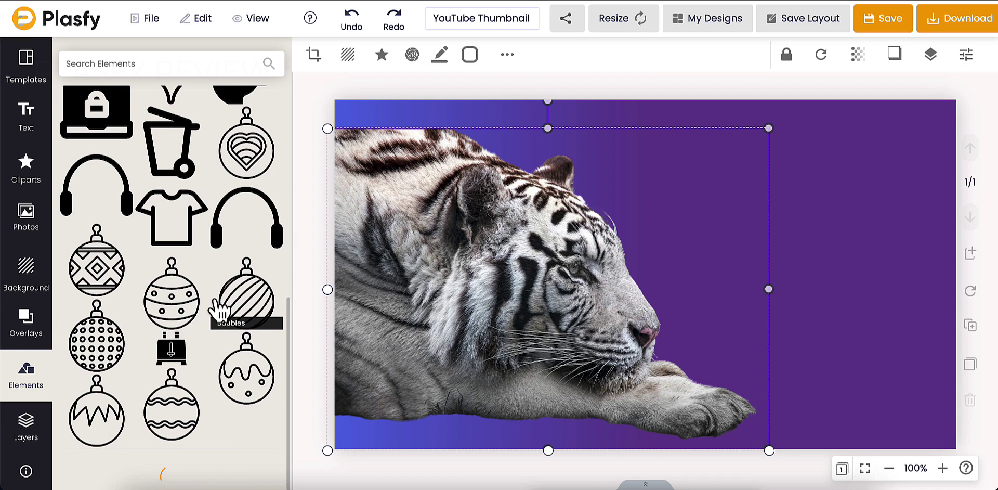
scroll(229, 312, "up", 6)
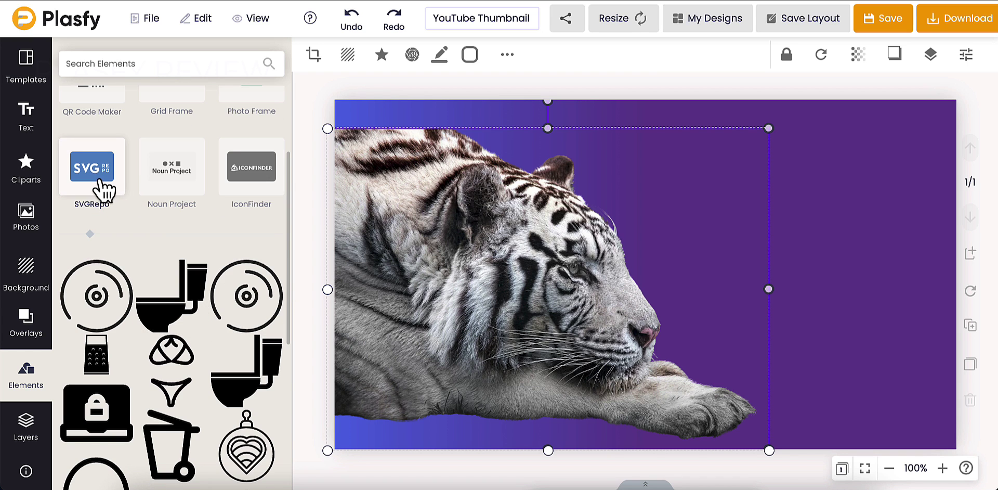
left_click(104, 190)
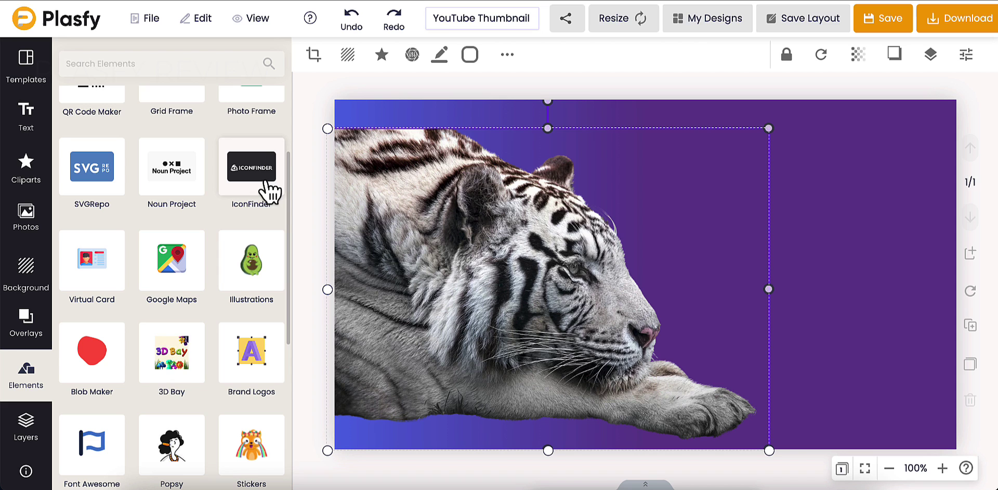
left_click(191, 281)
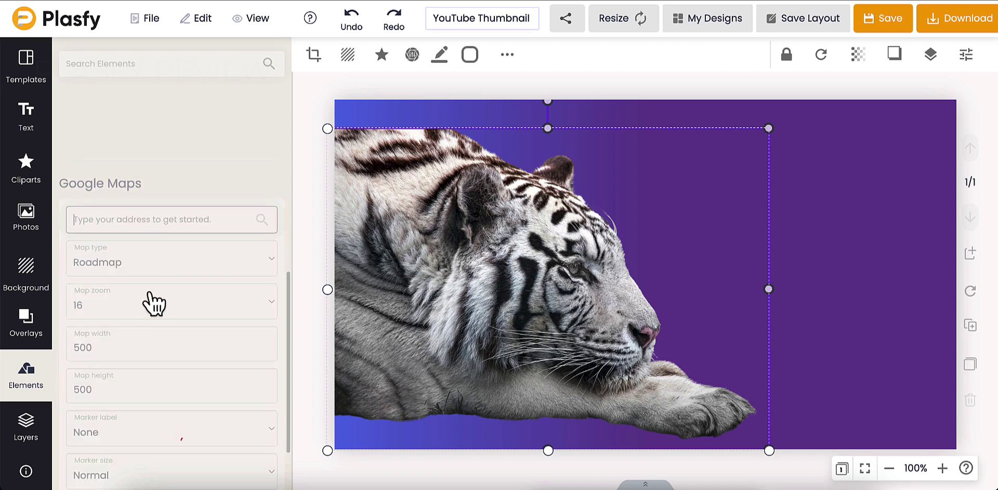
scroll(109, 304, "down", 2)
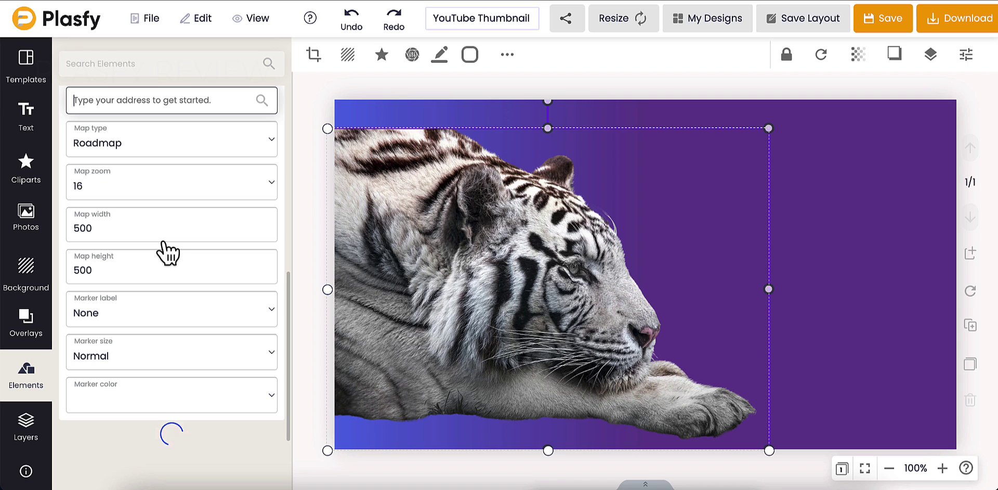
scroll(205, 245, "down", 1)
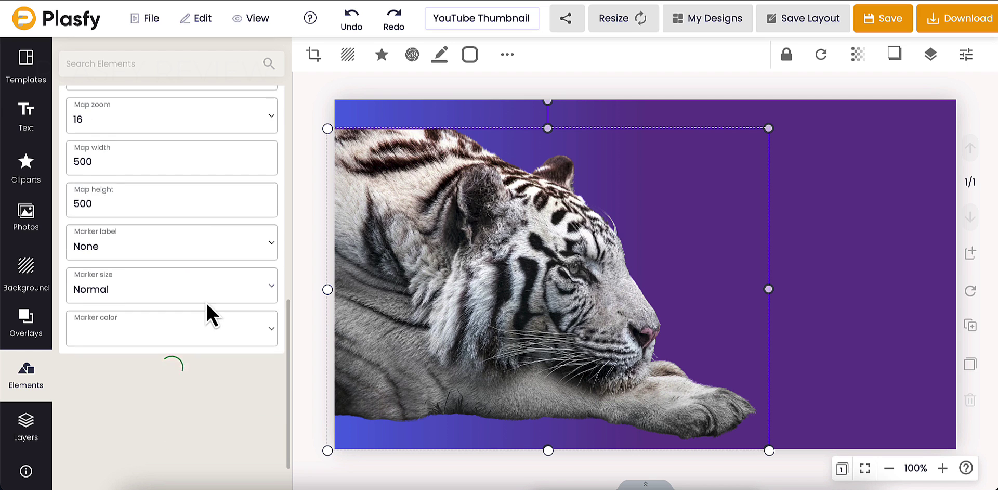
scroll(206, 302, "up", 5)
left_click(171, 330)
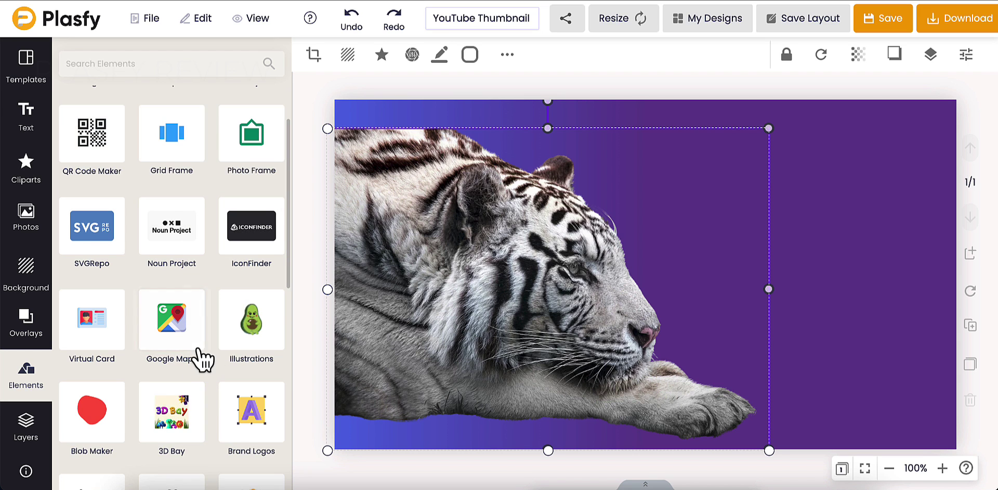
scroll(203, 359, "down", 1)
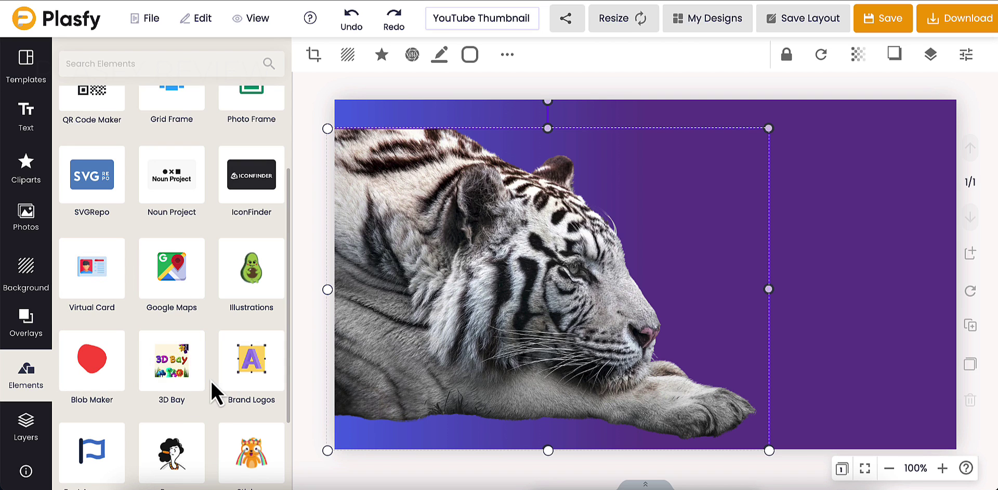
scroll(257, 362, "down", 2)
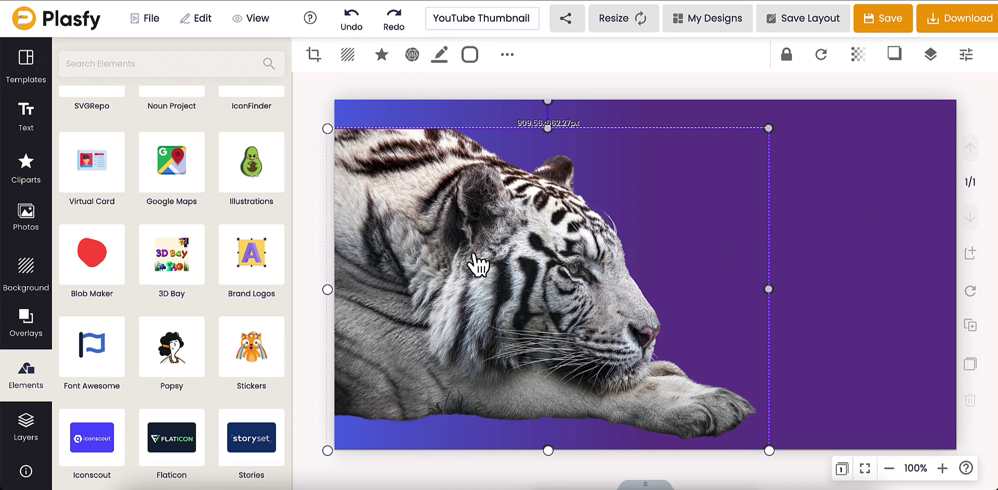
- Move the tiger lower and right, and add a new heading toward the upper left
left_click_drag(478, 265, 573, 431)
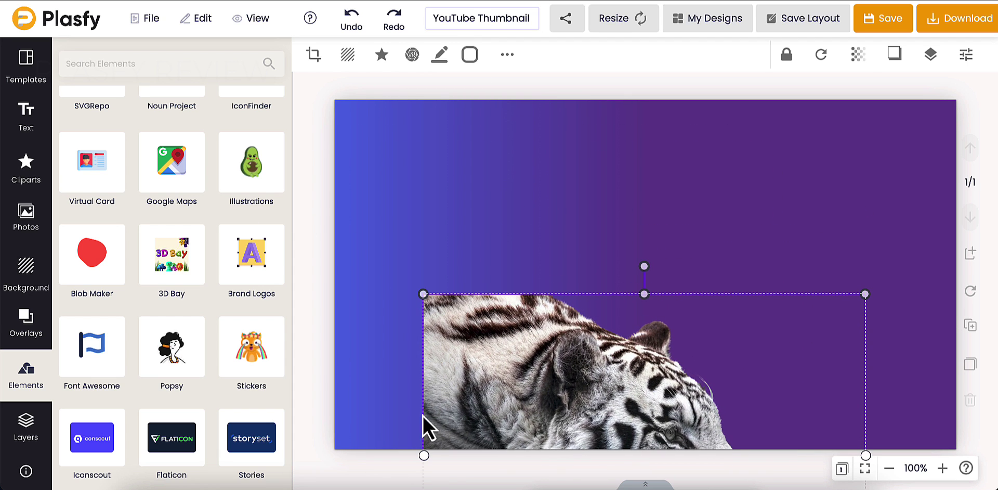
left_click(27, 115)
left_click(129, 107)
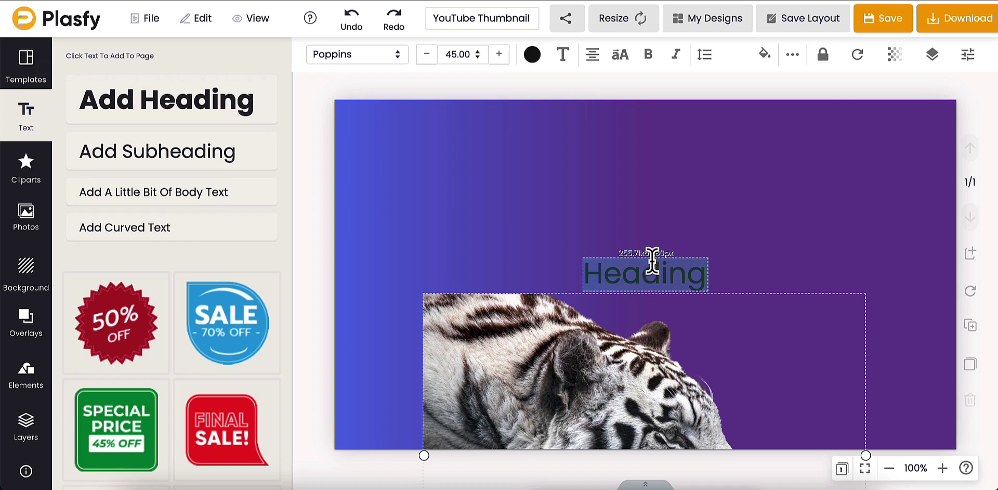
left_click_drag(615, 283, 506, 192)
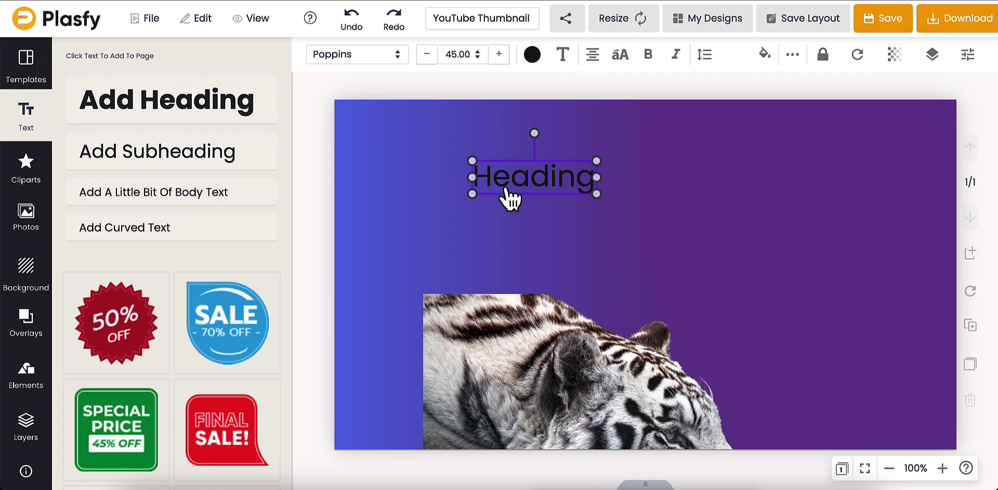
- Change the heading to 'WHITE TIGER', widen it onto one line, and place it top left
left_click(502, 182)
double_click(502, 181)
type("WHI")
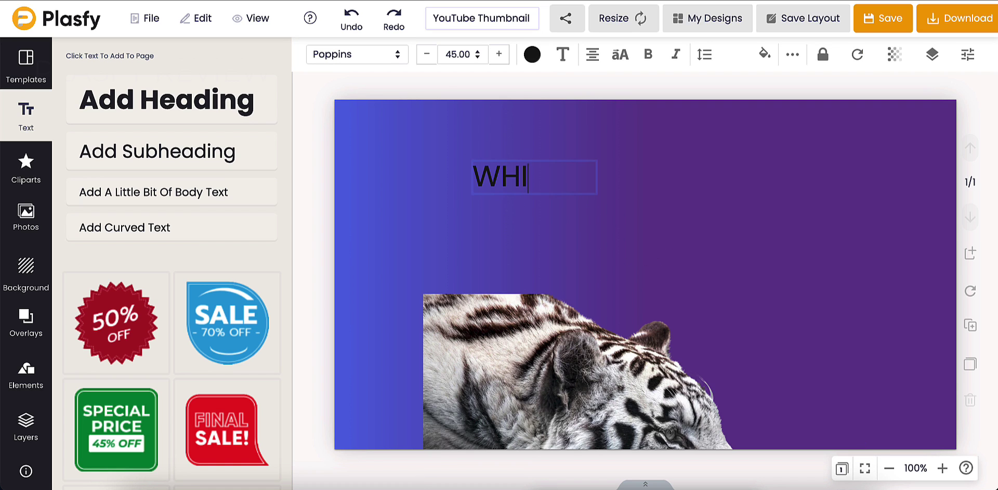
type("TE TIG")
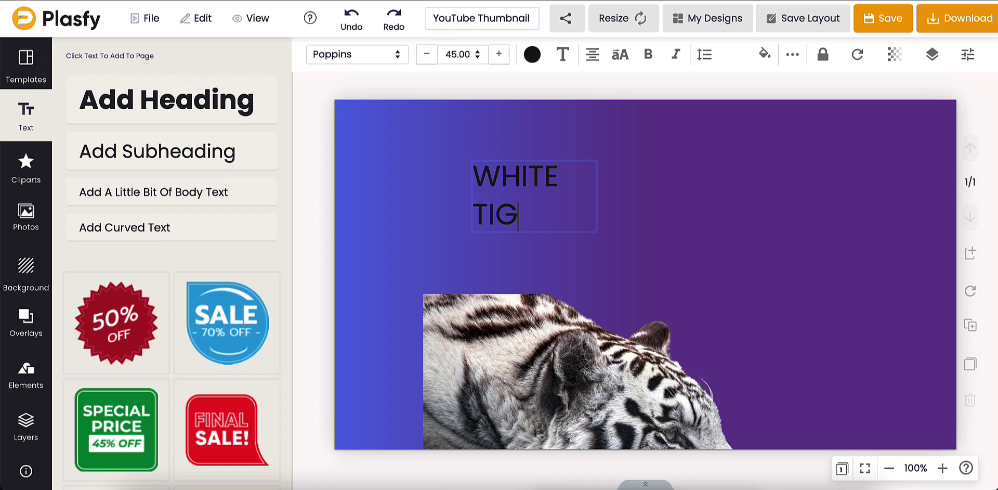
type("ER")
left_click(598, 213)
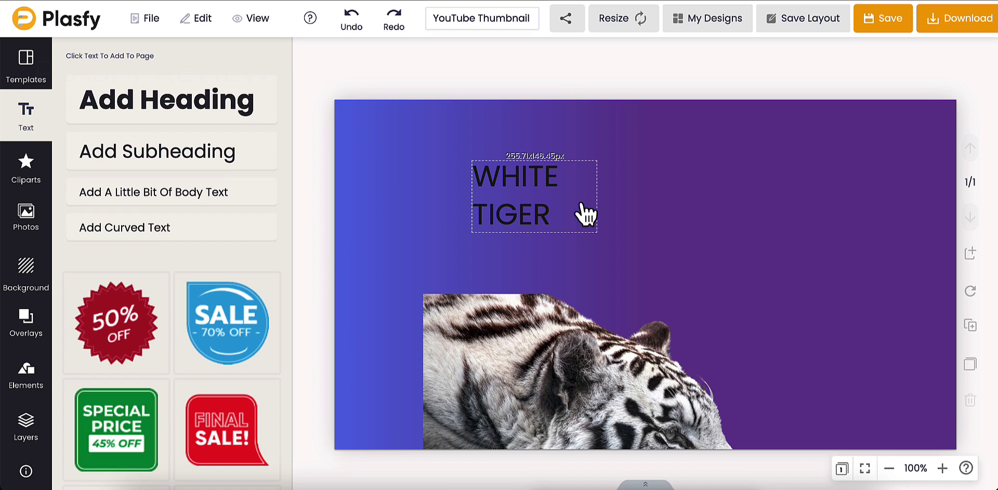
left_click_drag(597, 196, 884, 228)
left_click_drag(641, 214, 549, 189)
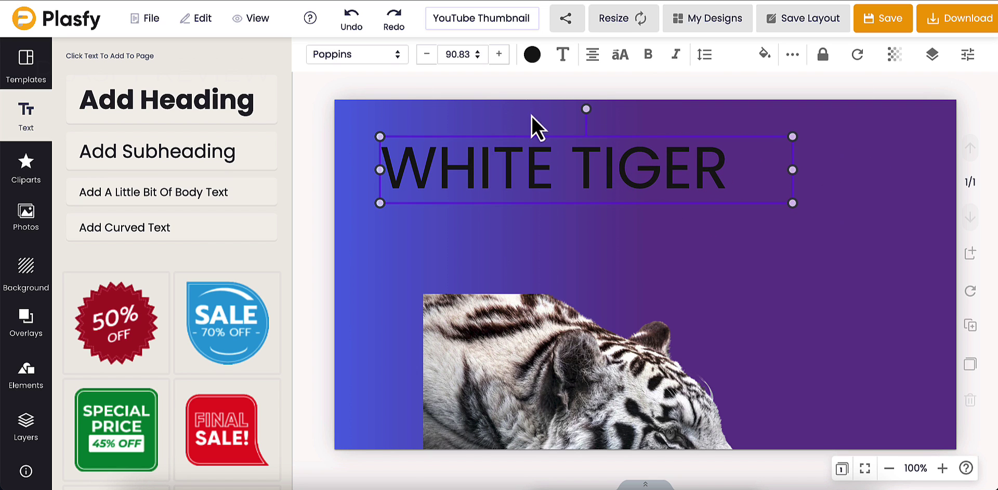
- Change the WHITE TIGER heading's text colour to white
left_click(532, 54)
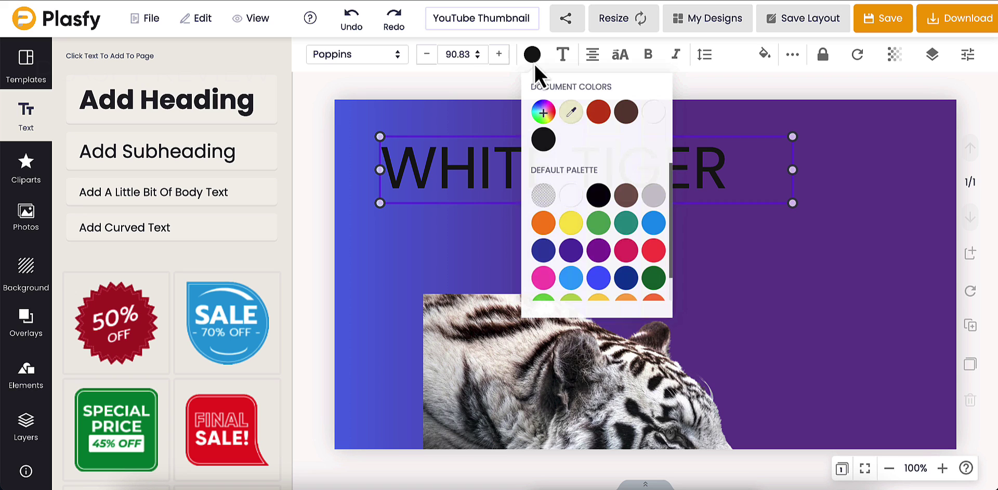
left_click(572, 196)
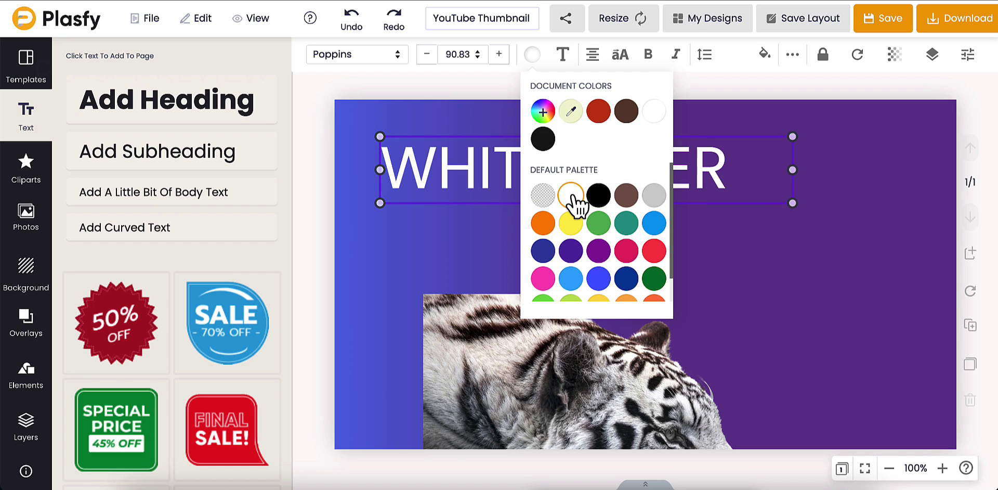
left_click(431, 222)
- Make the WHITE TIGER heading bold and italic
left_click(525, 166)
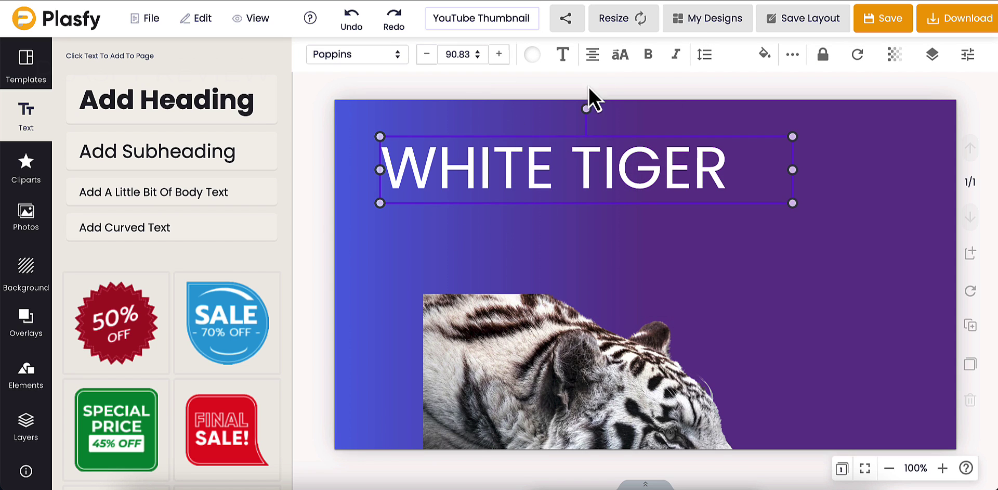
left_click(648, 55)
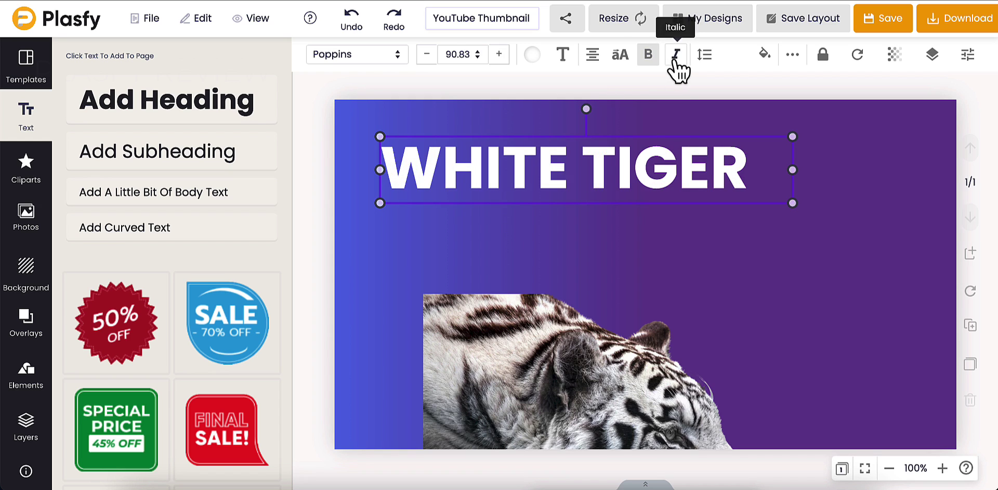
left_click(676, 55)
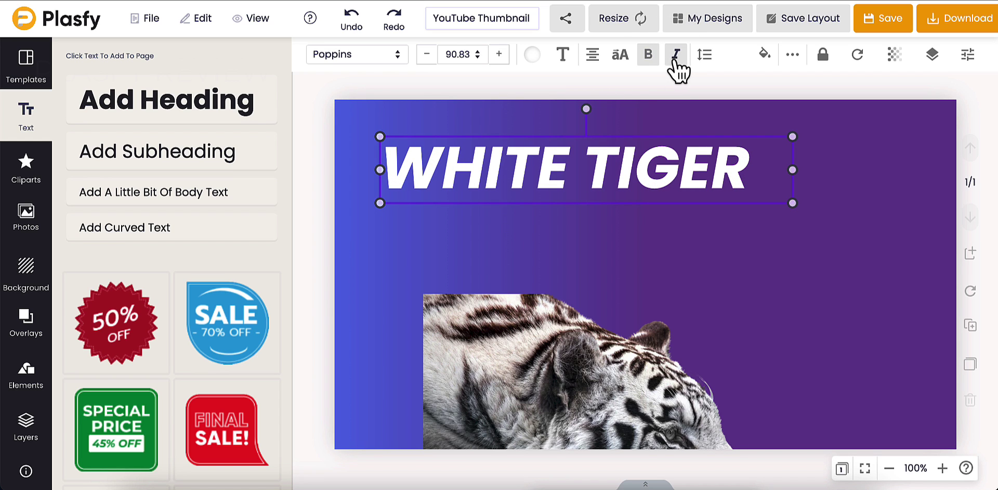
- Add a heading shadow at about 54 opacity, offset down and to the right
left_click(738, 62)
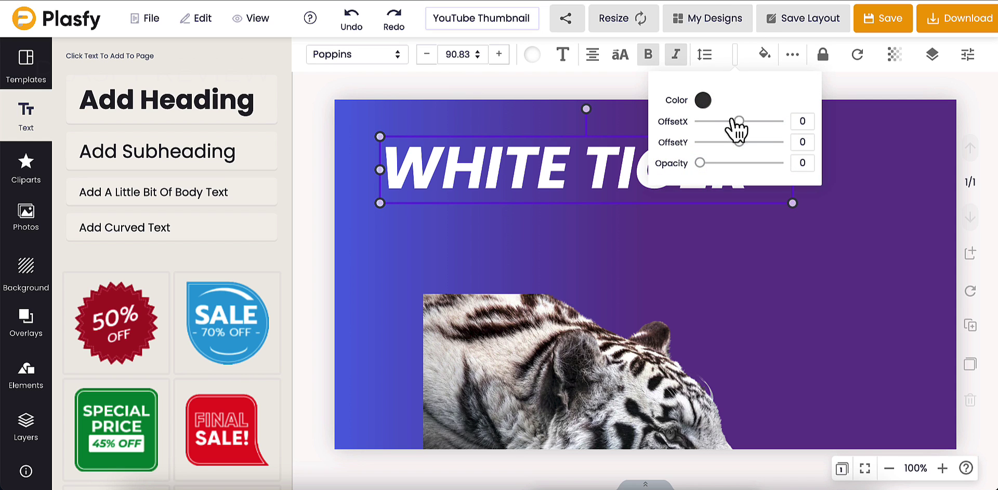
left_click_drag(700, 163, 780, 168)
left_click_drag(738, 121, 764, 154)
left_click(719, 245)
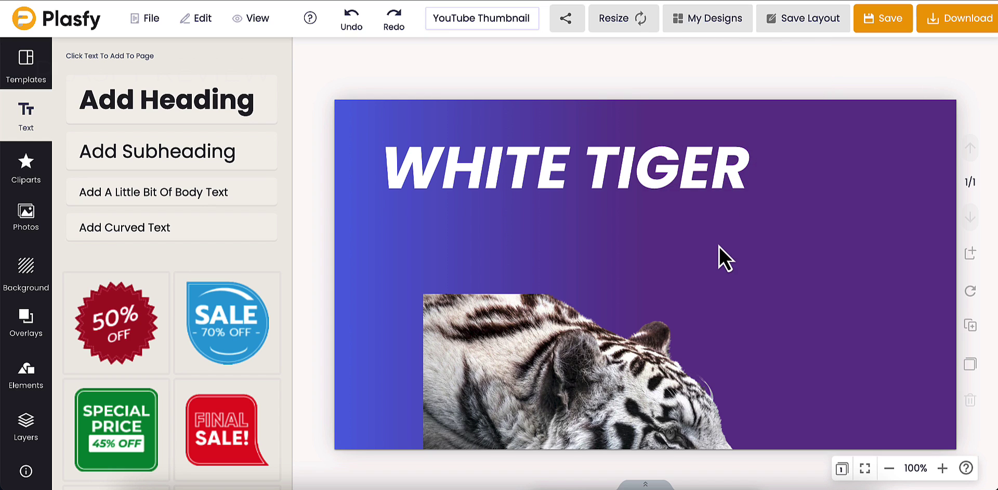
left_click(724, 190)
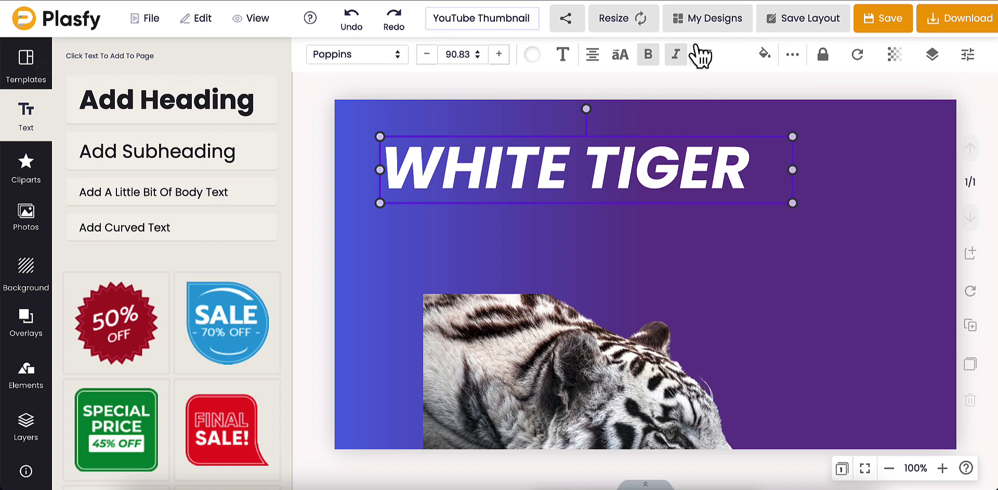
- Change the heading's shadow colour to solid black (#000000)
left_click(736, 54)
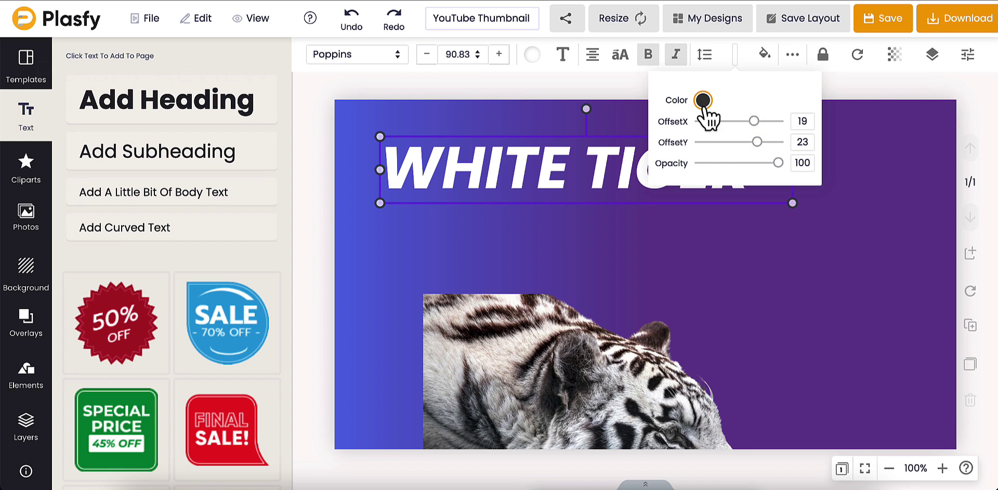
left_click(703, 101)
left_click(748, 197)
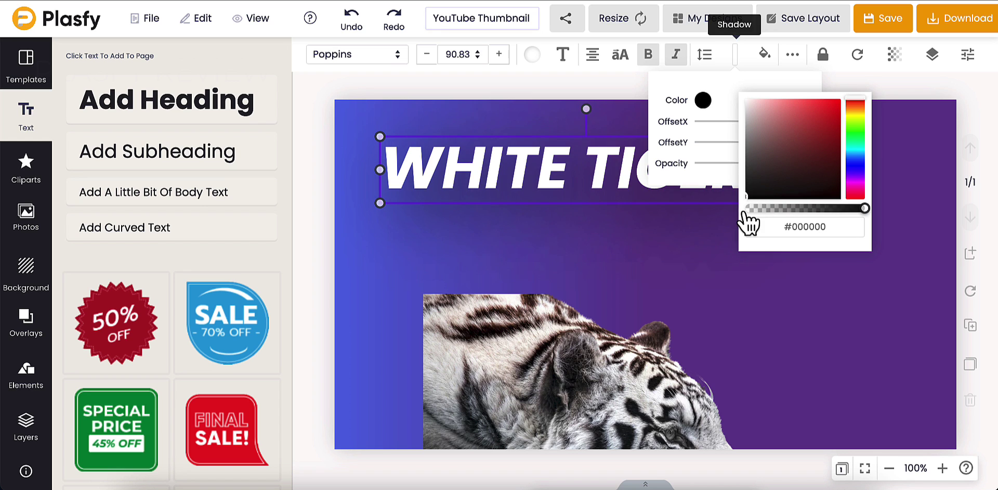
left_click(651, 265)
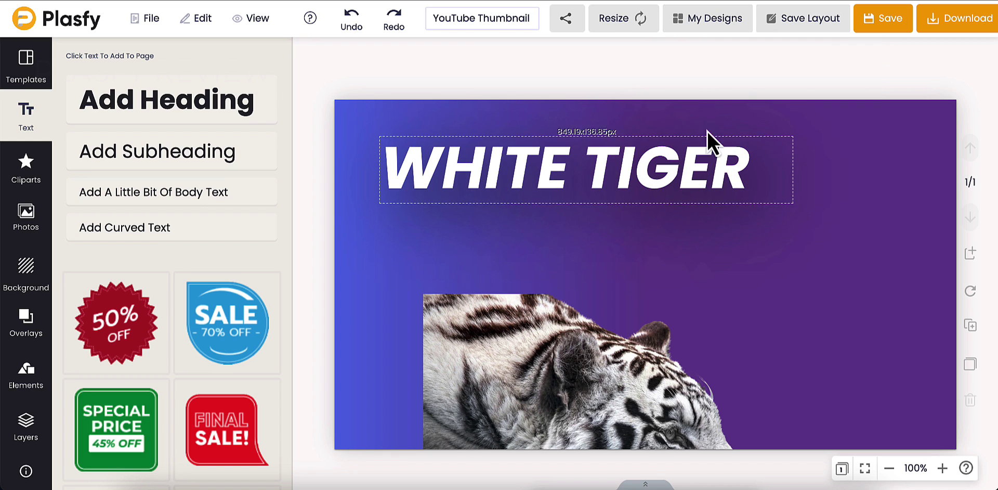
left_click(653, 190)
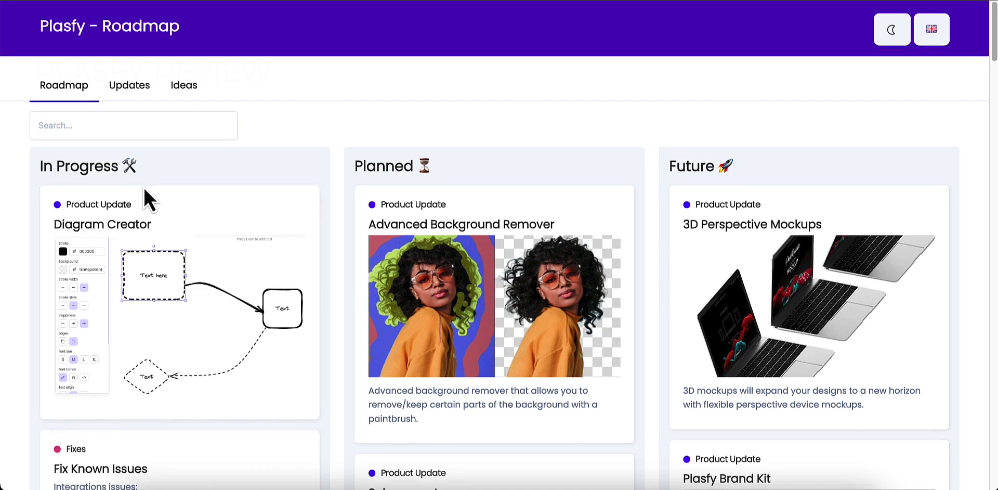
- Scroll through the Roadmap's In Progress, Planned and Future cards down to the footer and back
scroll(144, 188, "down", 3)
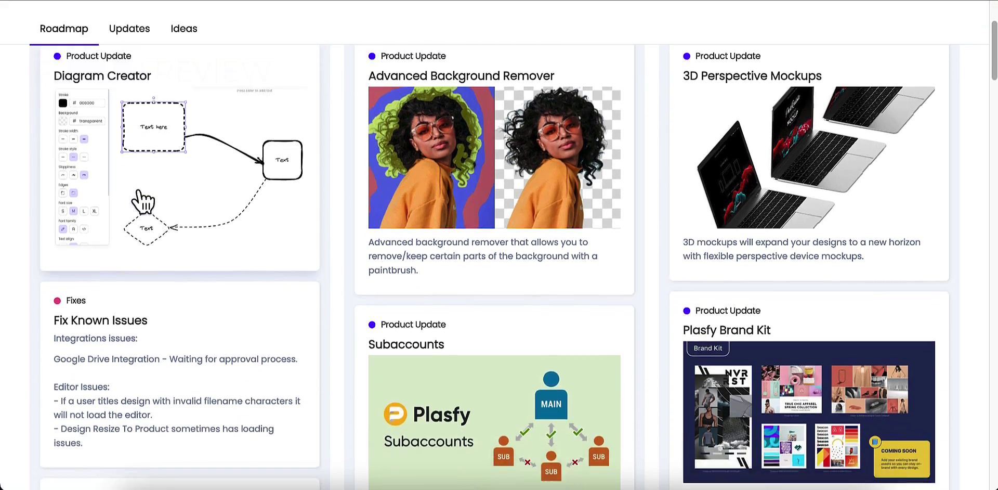
scroll(144, 200, "down", 5)
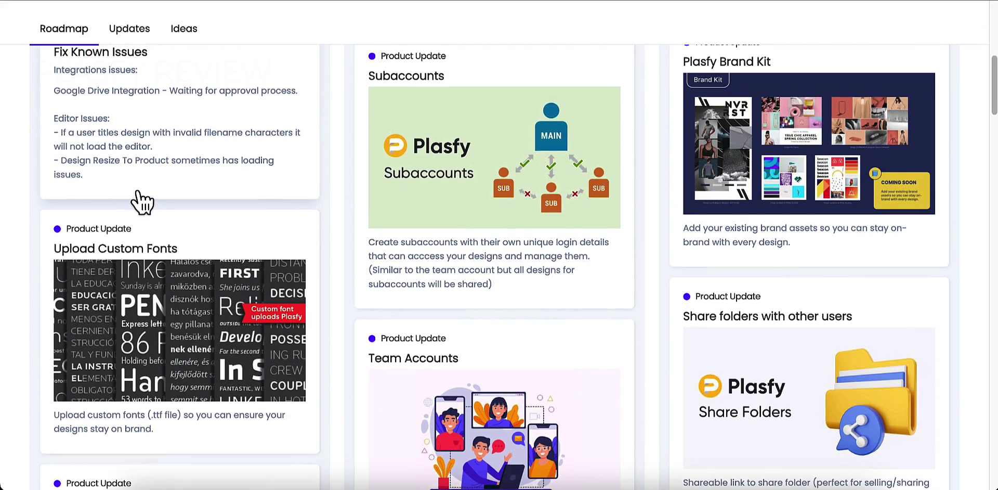
scroll(142, 202, "down", 3)
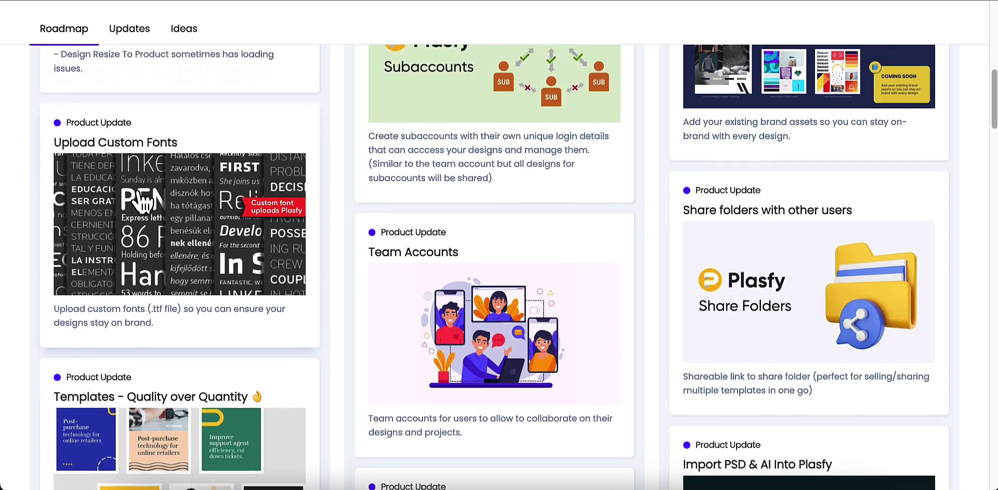
scroll(141, 200, "down", 5)
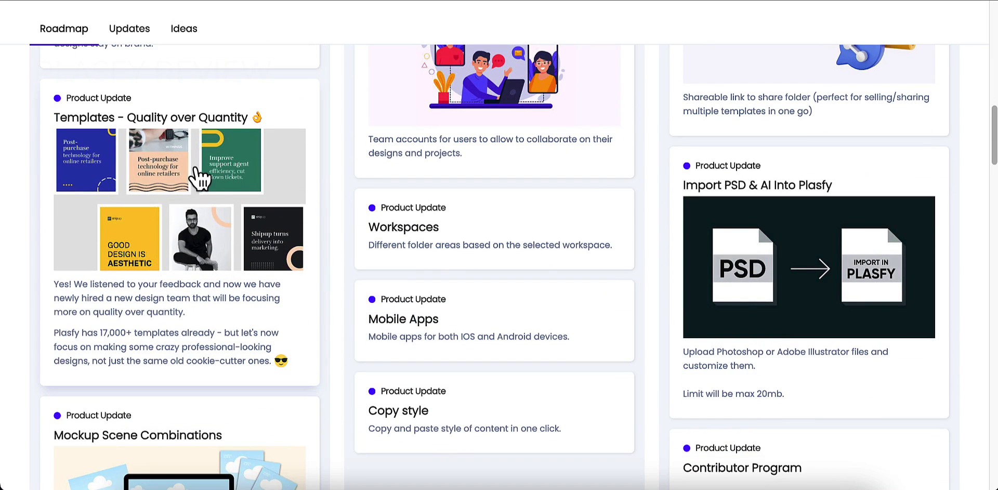
scroll(201, 214, "down", 2)
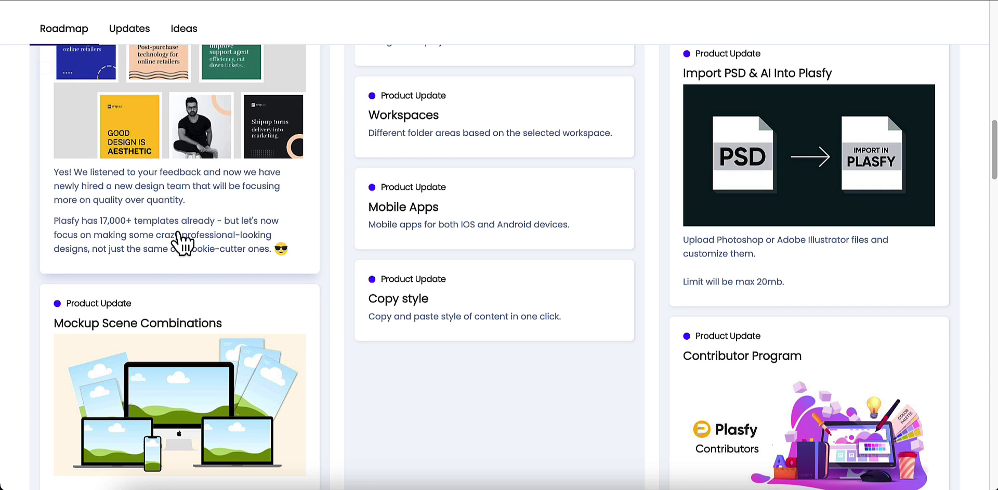
scroll(182, 242, "down", 3)
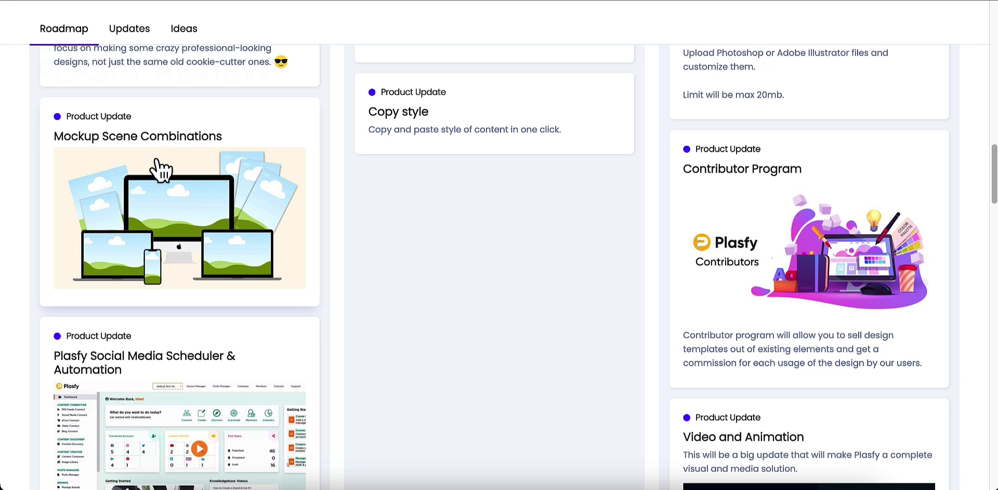
scroll(182, 200, "down", 3)
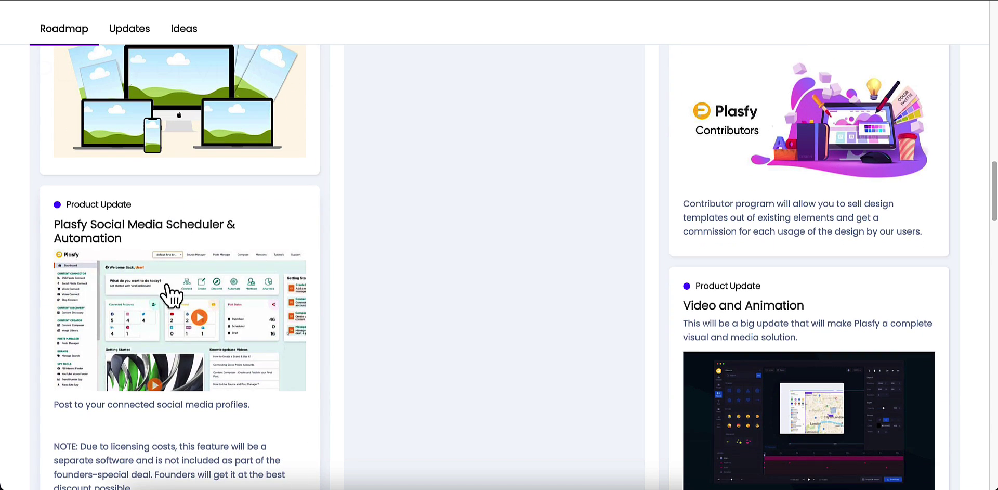
scroll(212, 353, "down", 3)
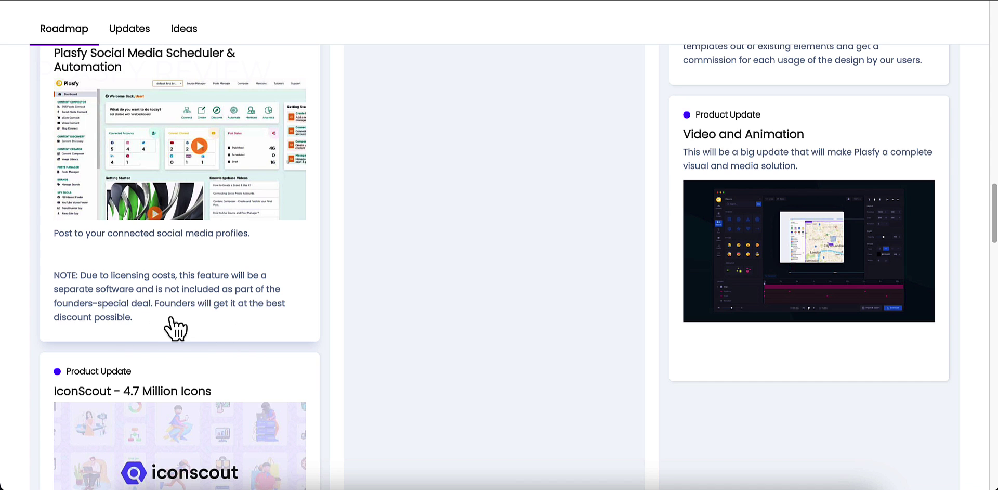
scroll(166, 318, "up", 1)
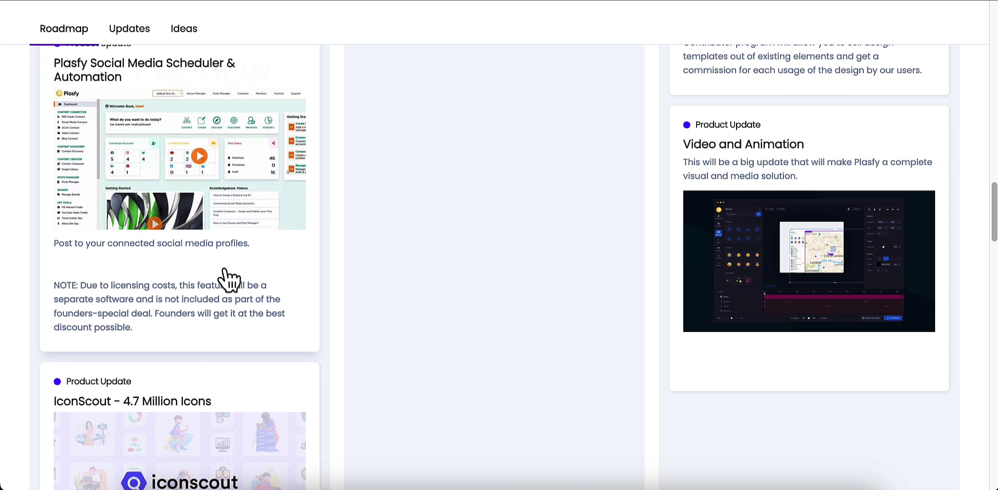
scroll(238, 242, "down", 5)
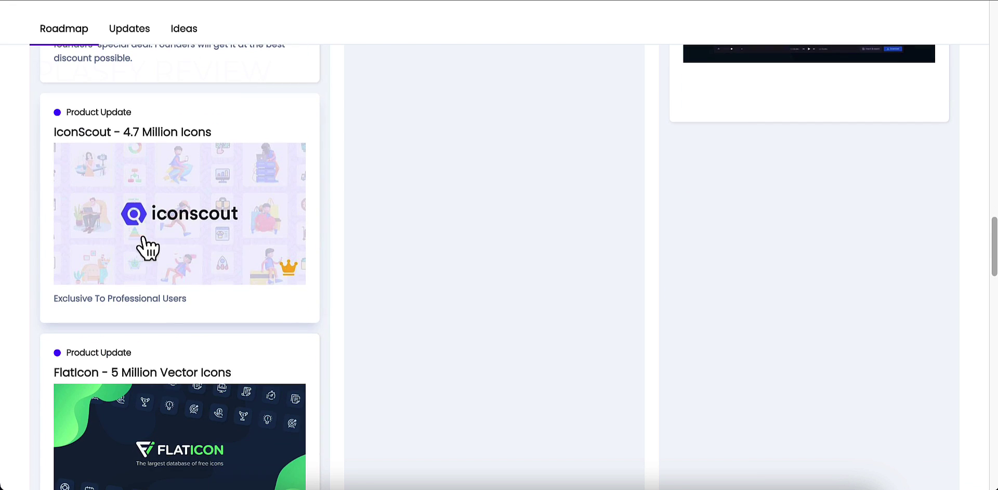
scroll(185, 249, "down", 2)
scroll(178, 255, "up", 5)
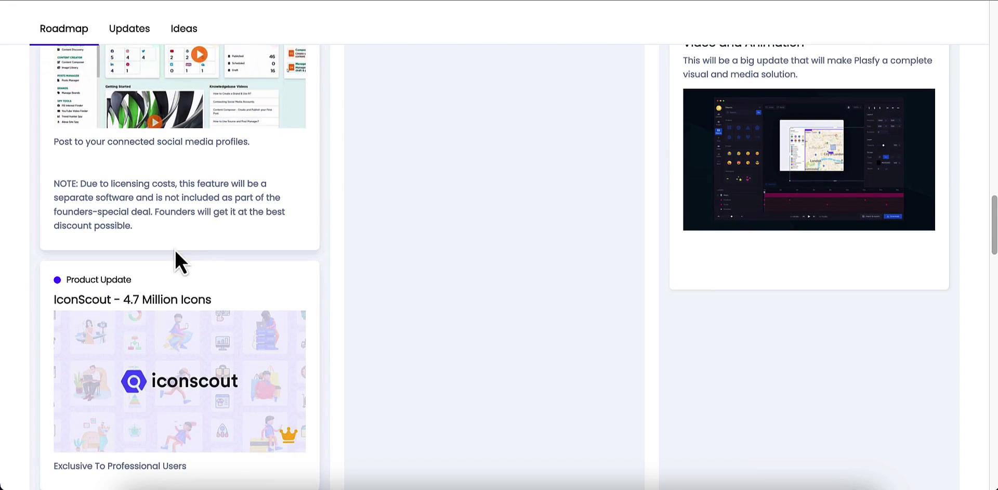
scroll(221, 312, "down", 4)
scroll(218, 323, "down", 1)
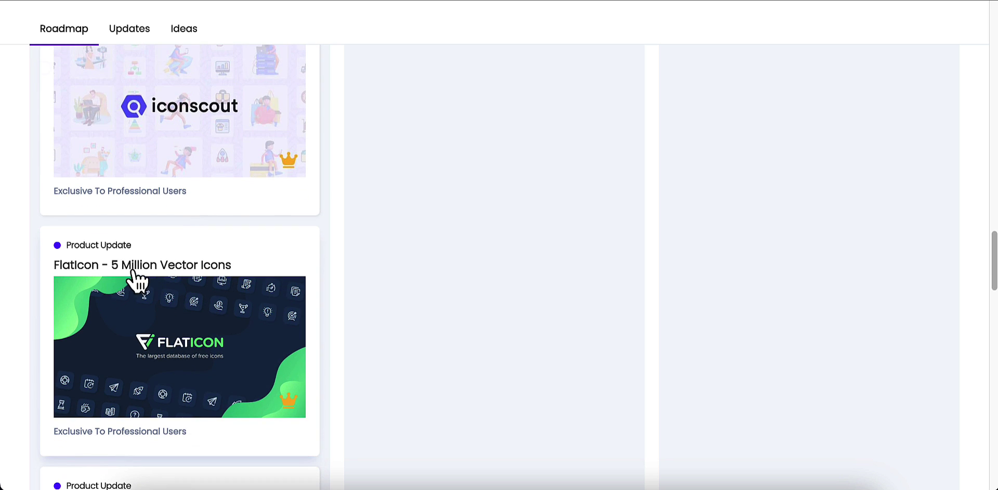
scroll(208, 296, "down", 5)
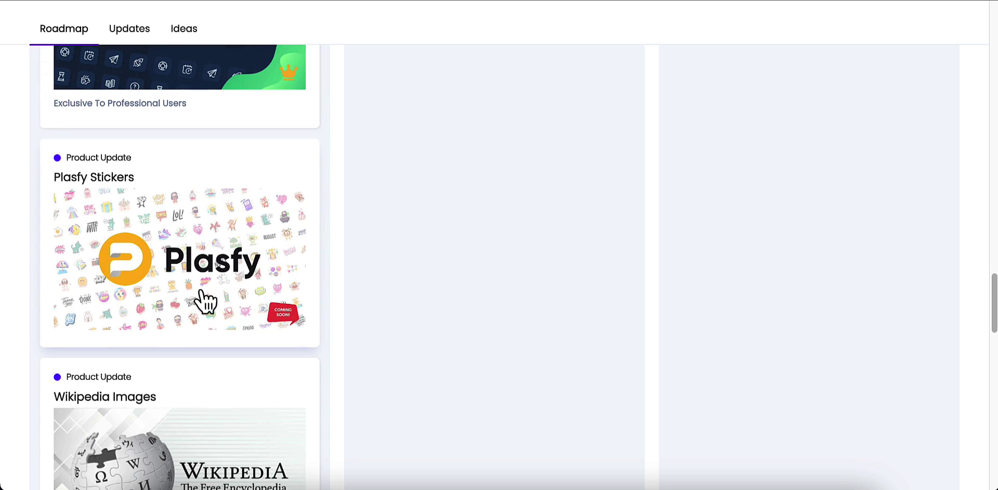
scroll(205, 270, "down", 1)
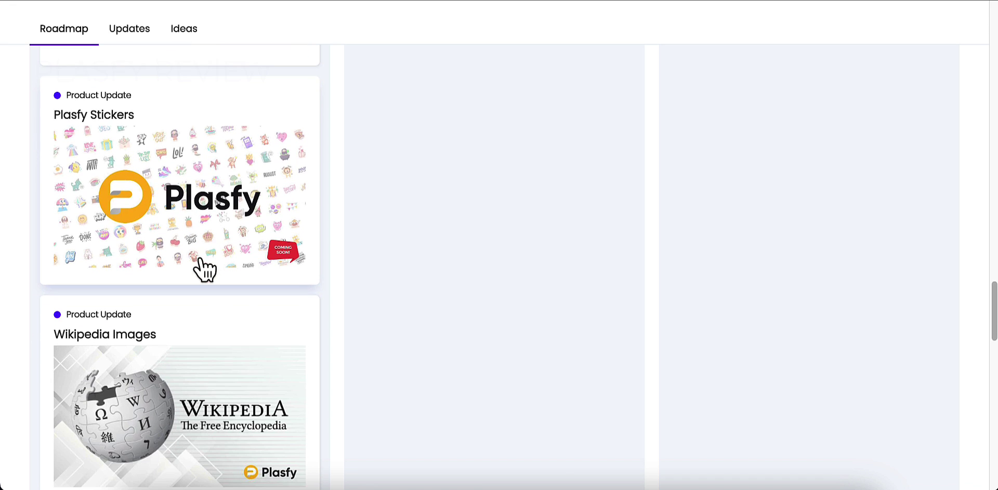
scroll(179, 265, "down", 3)
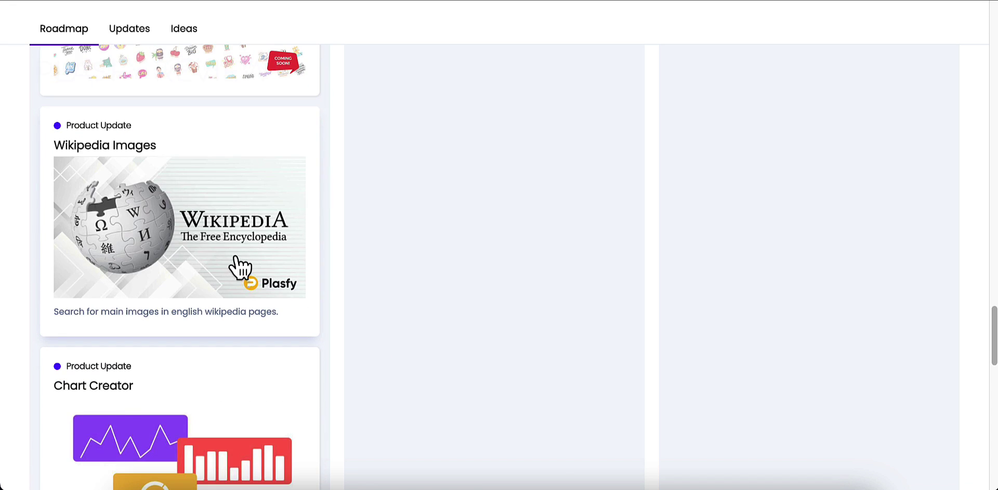
scroll(218, 255, "down", 4)
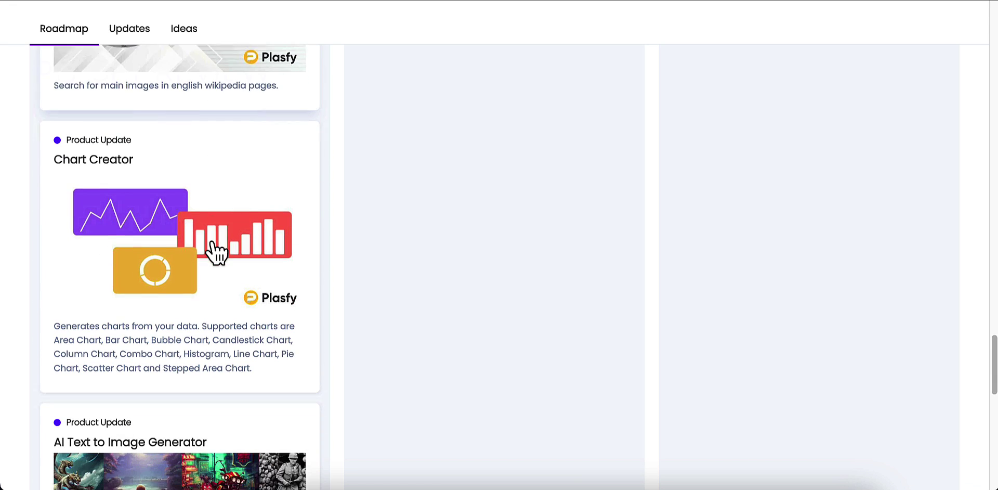
scroll(229, 208, "down", 3)
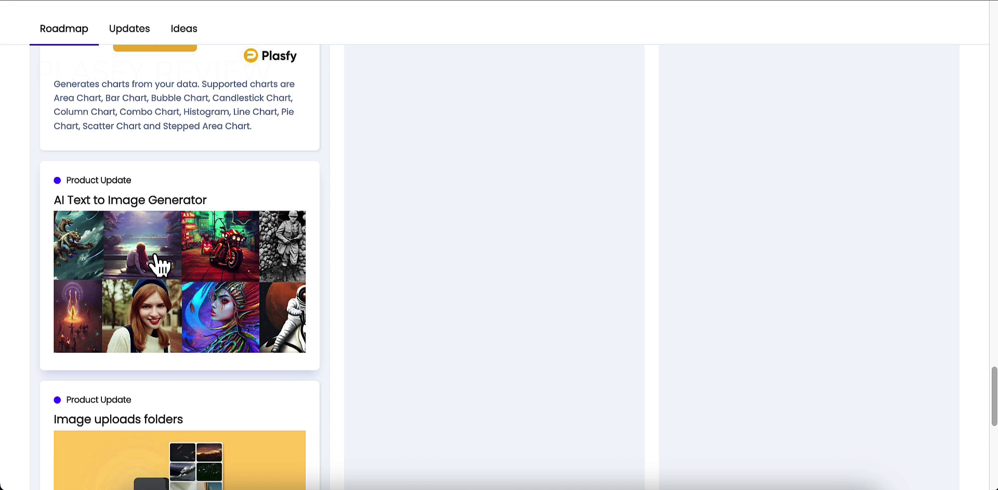
scroll(156, 260, "down", 4)
scroll(140, 162, "up", 2)
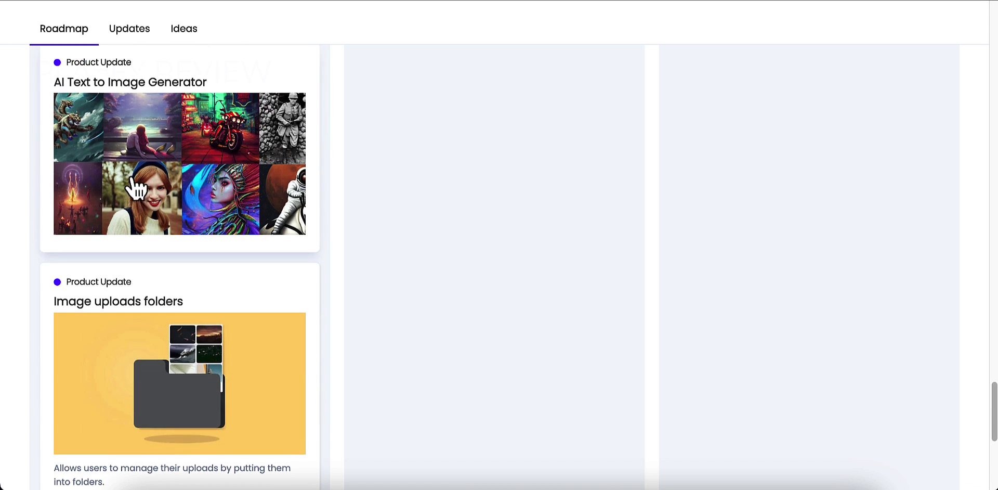
scroll(141, 214, "down", 3)
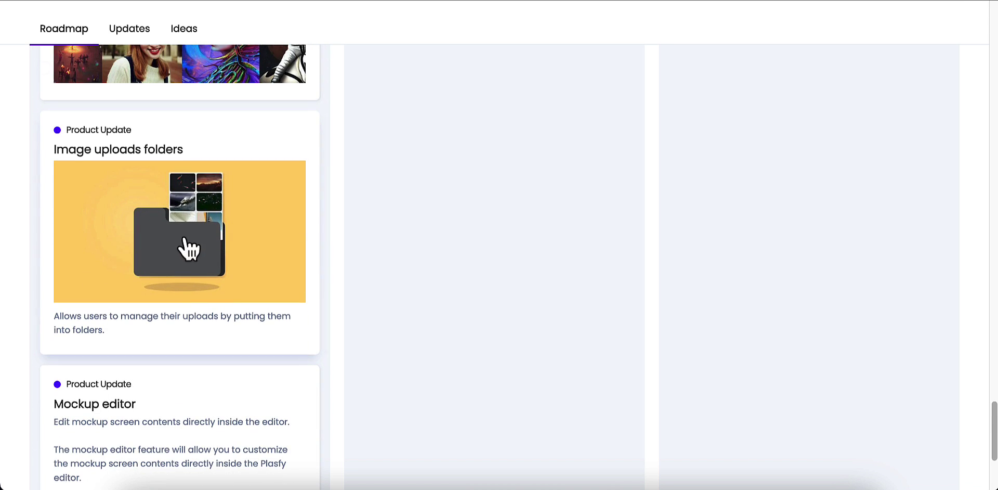
scroll(186, 247, "down", 2)
scroll(182, 258, "up", 4)
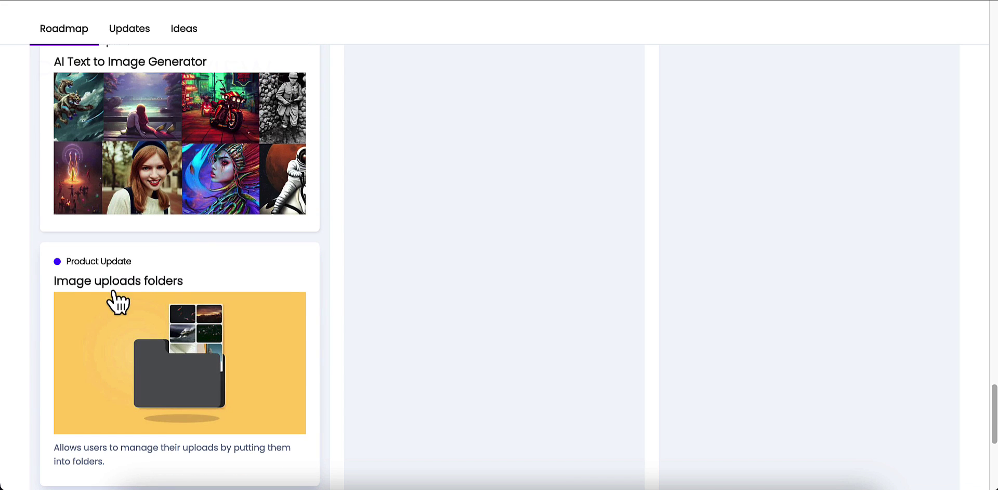
scroll(168, 307, "down", 5)
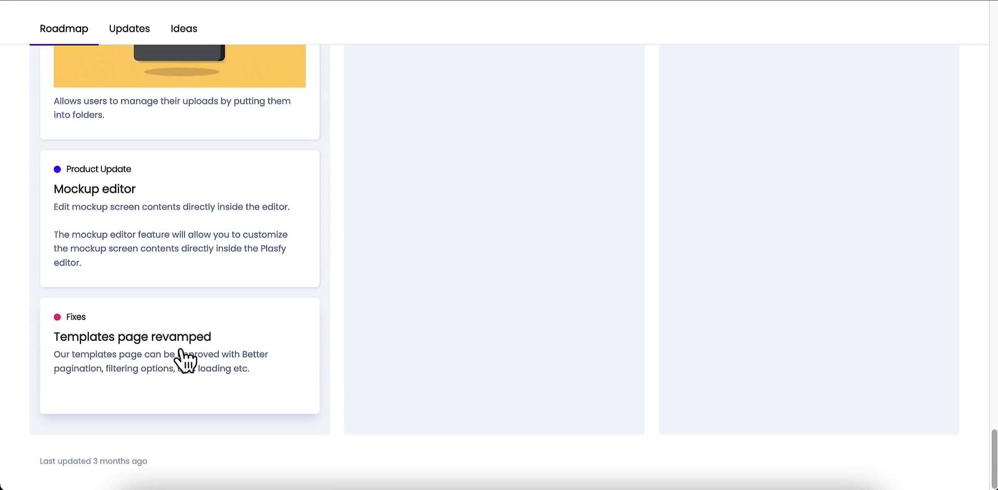
scroll(508, 318, "up", 20)
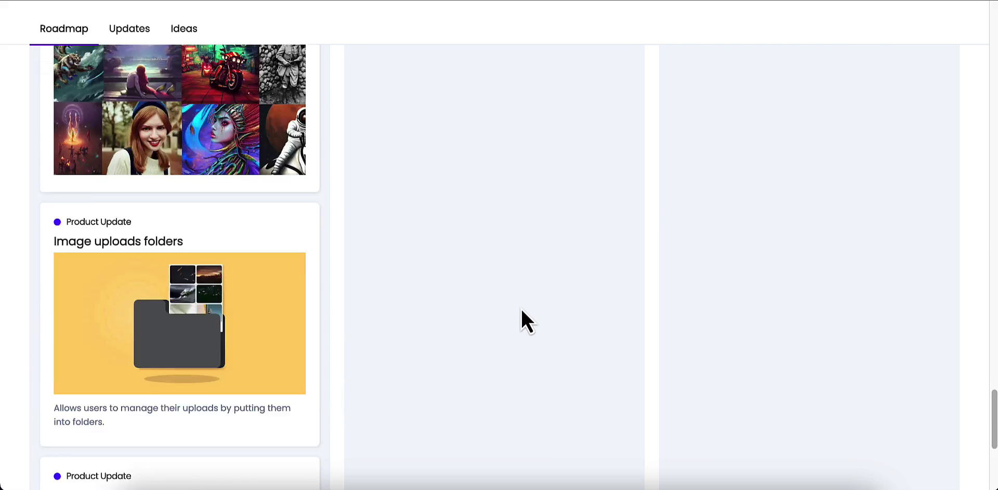
scroll(507, 323, "up", 10)
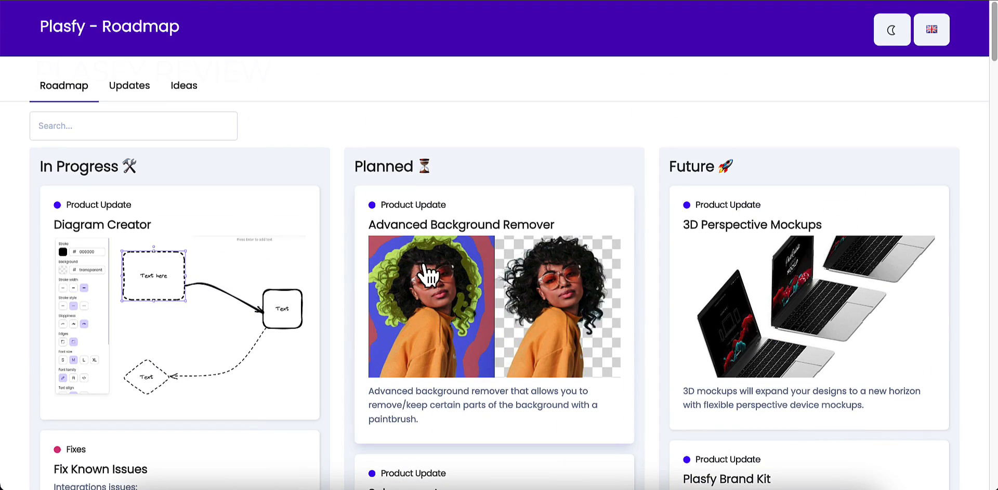
scroll(430, 270, "down", 3)
scroll(430, 270, "up", 1)
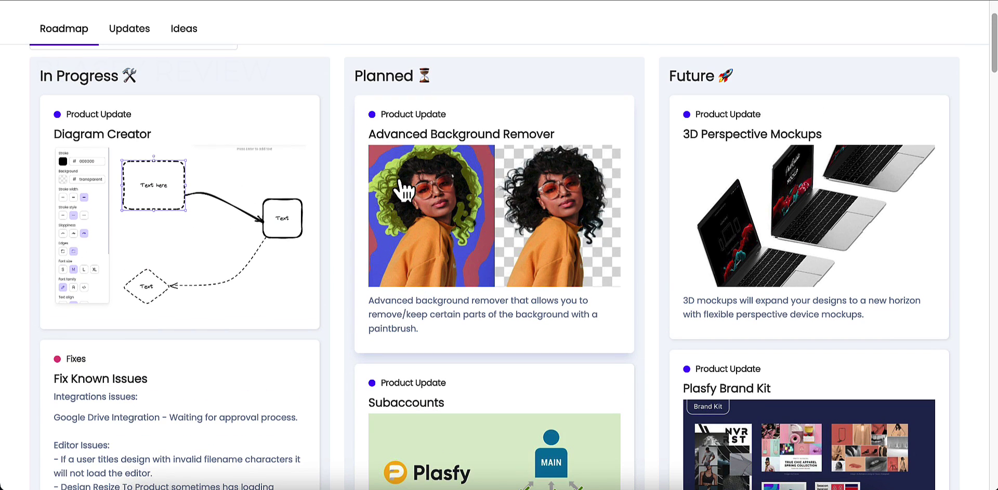
scroll(470, 229, "down", 3)
scroll(476, 228, "down", 2)
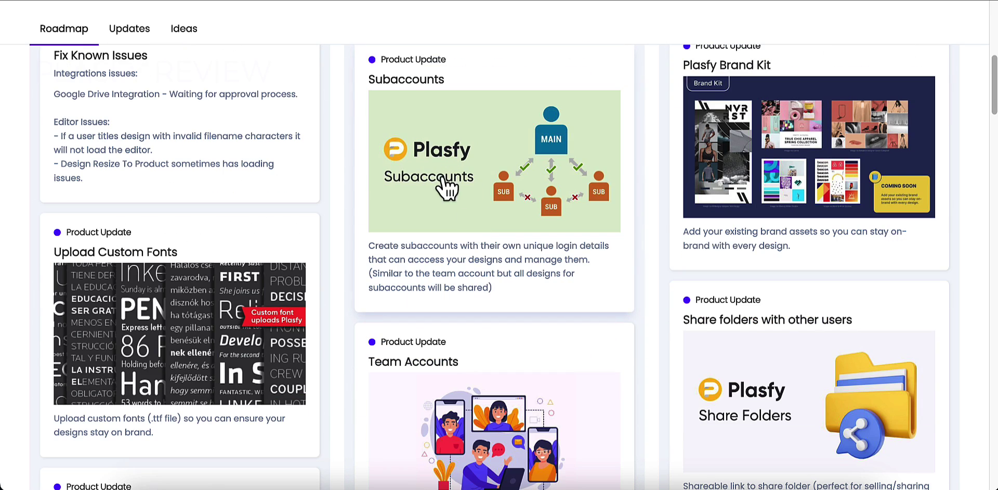
scroll(559, 213, "down", 6)
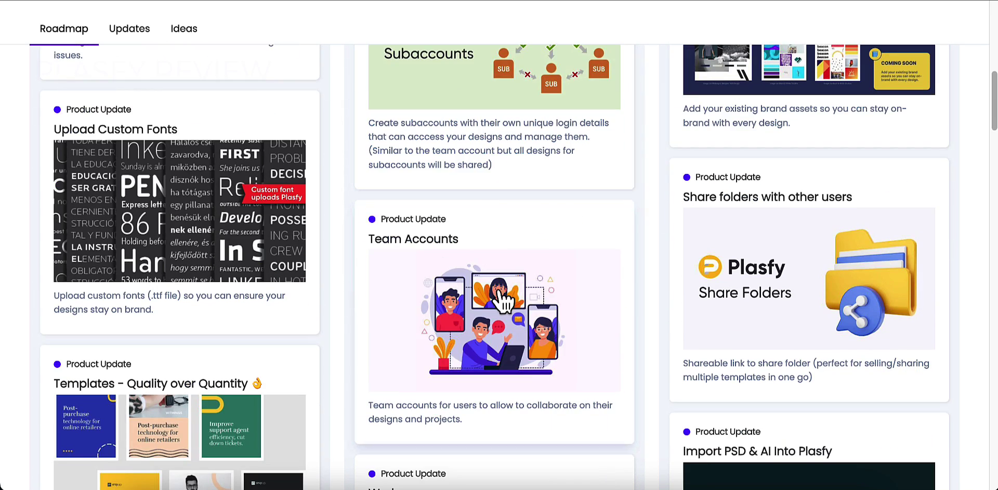
scroll(452, 376, "down", 2)
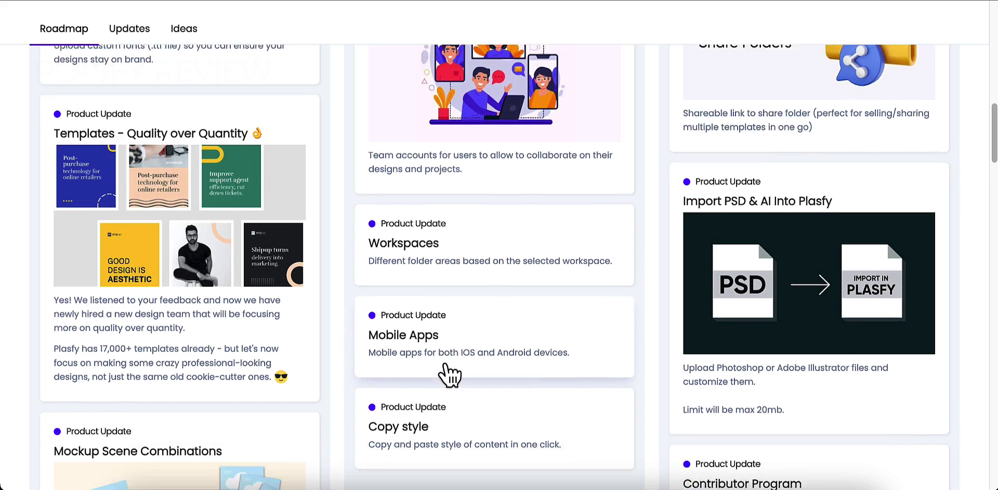
scroll(527, 234, "up", 16)
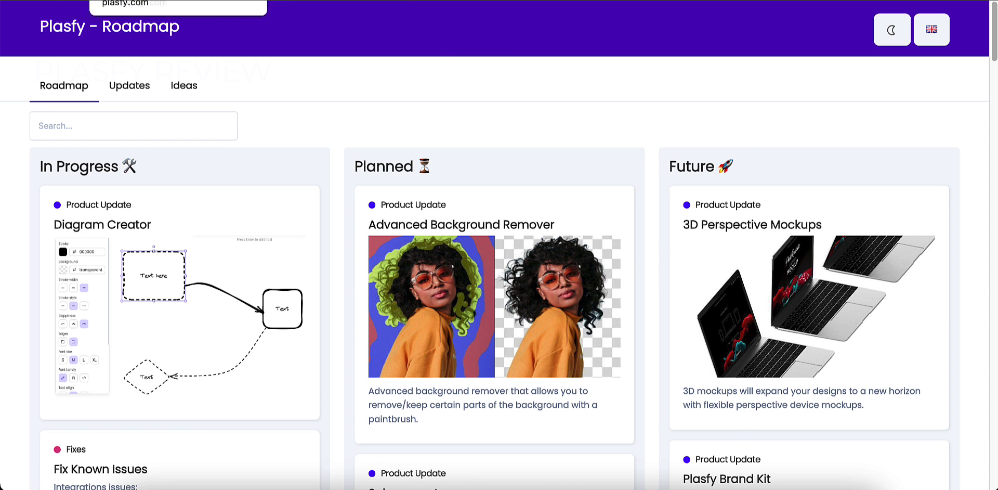
- Open Plasfy's pricing page and switch the plan prices to billed yearly
key("Return")
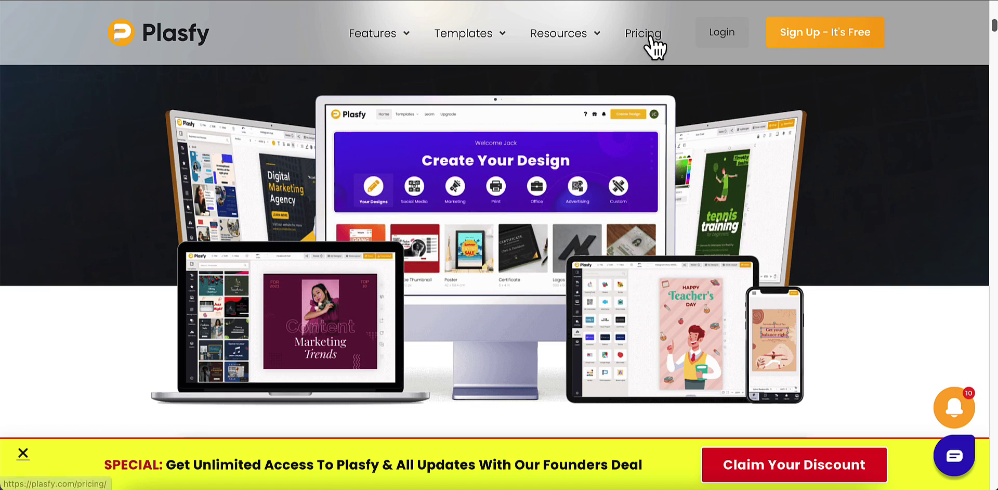
left_click(648, 35)
scroll(588, 177, "down", 3)
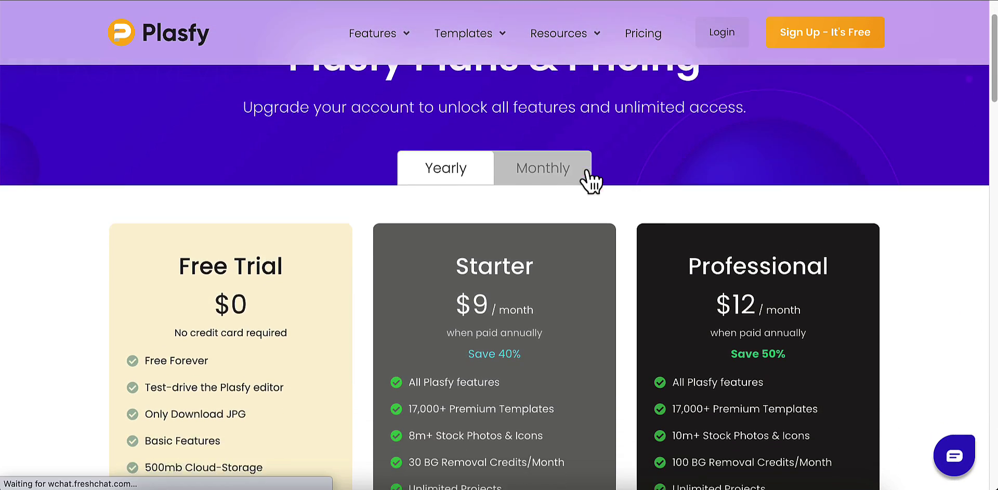
scroll(497, 257, "down", 1)
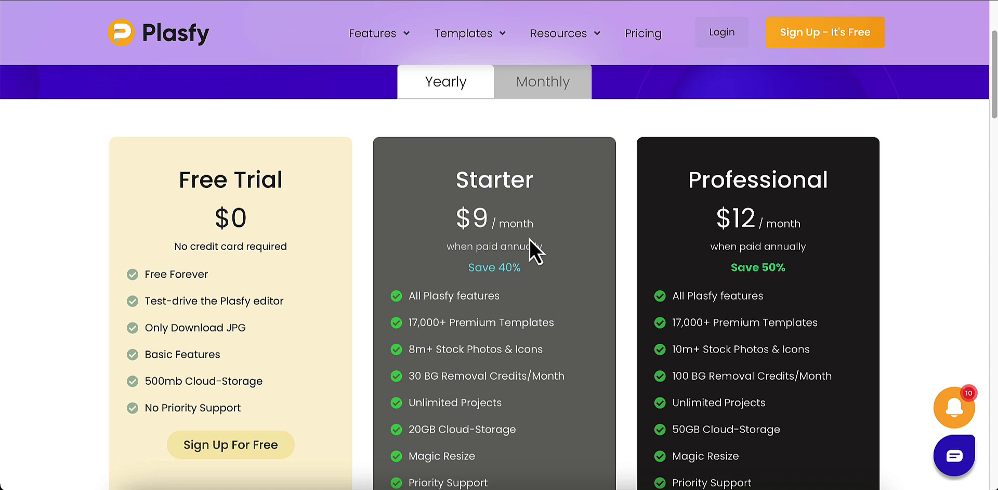
left_click(522, 89)
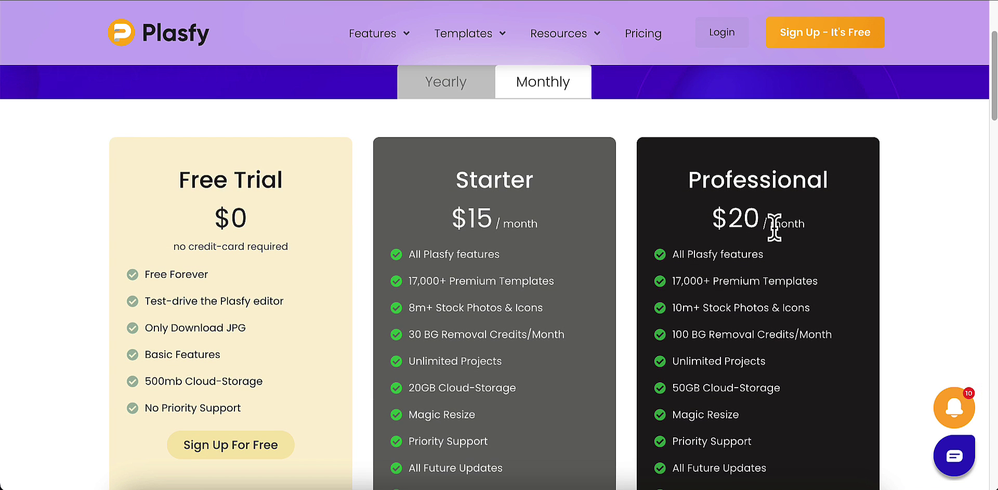
left_click(455, 94)
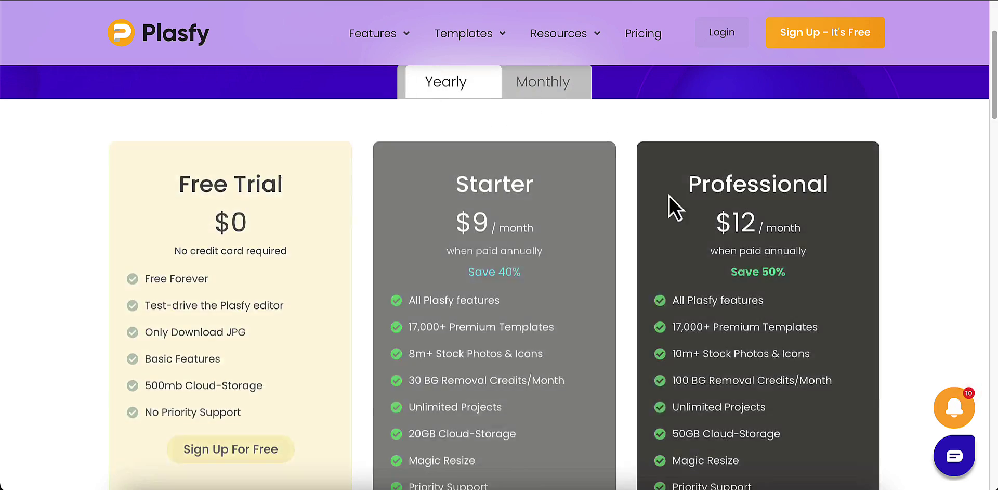
- Look over the yearly plans, then return to the Plasfy home page
scroll(678, 245, "down", 7)
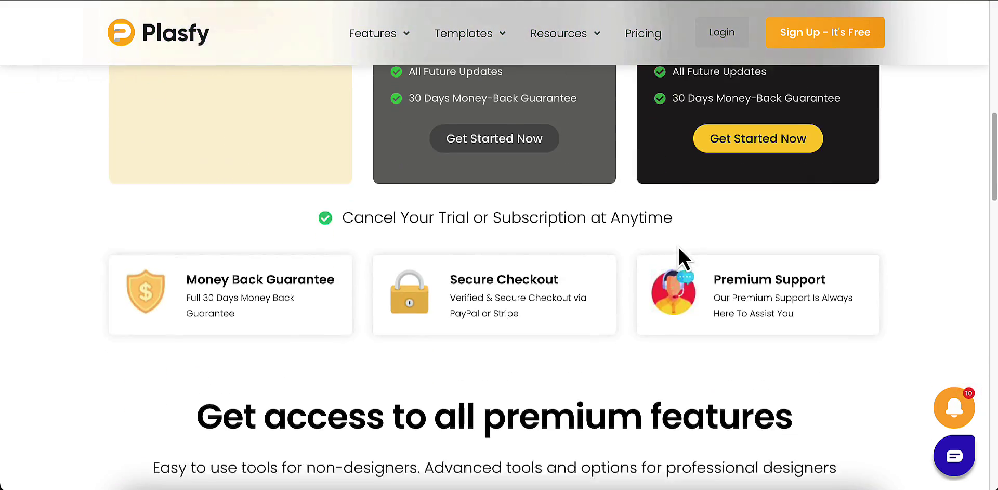
scroll(678, 245, "down", 10)
scroll(519, 291, "up", 20)
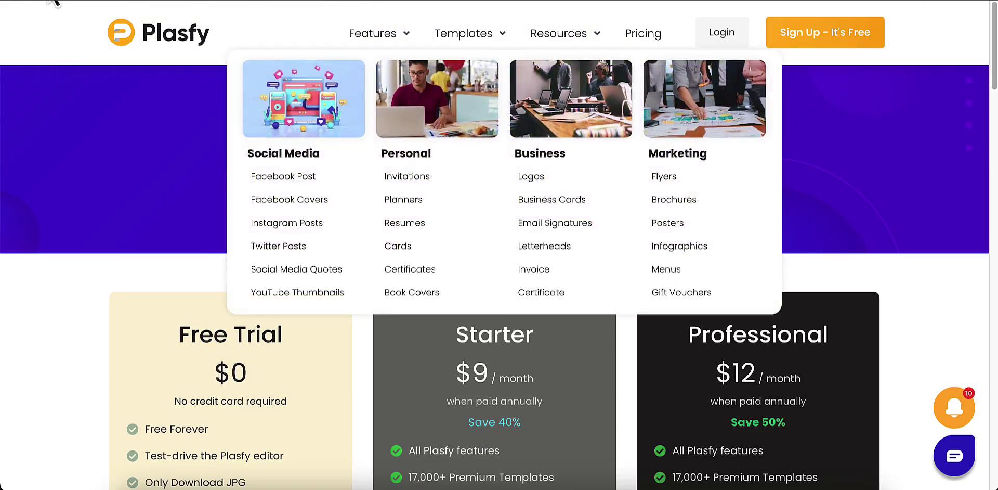
key("alt+Left")
scroll(364, 255, "down", 10)
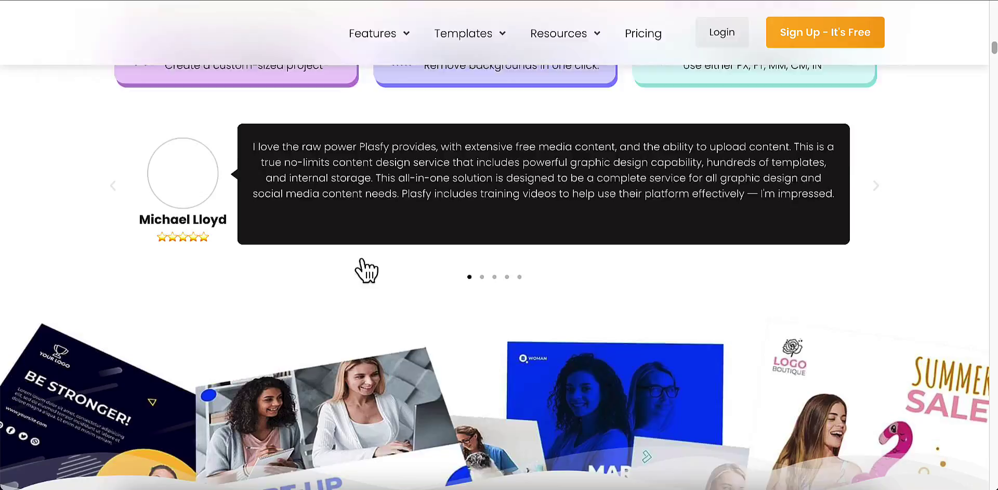
scroll(366, 269, "up", 5)
- Open the Founders Access page and jump to the Professional Plan Founders Deal section
left_click(749, 470)
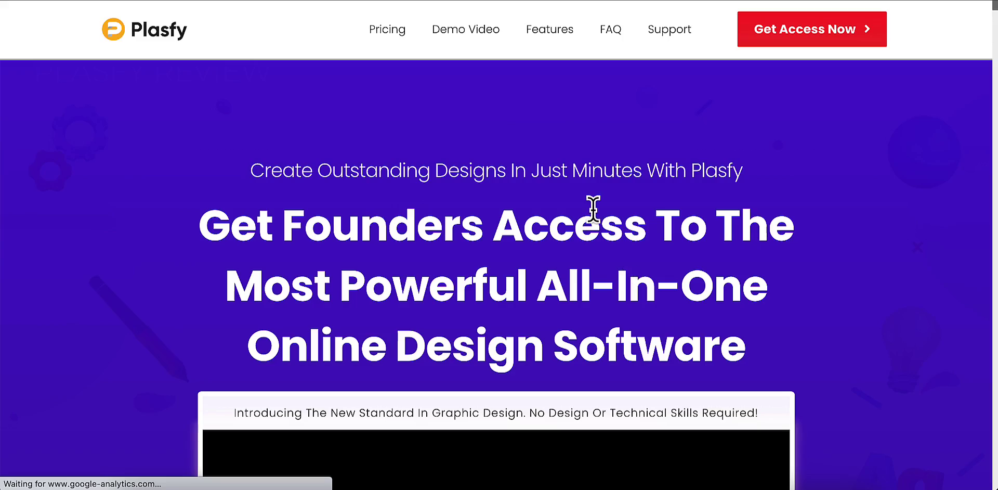
scroll(521, 265, "down", 15)
scroll(526, 278, "up", 5)
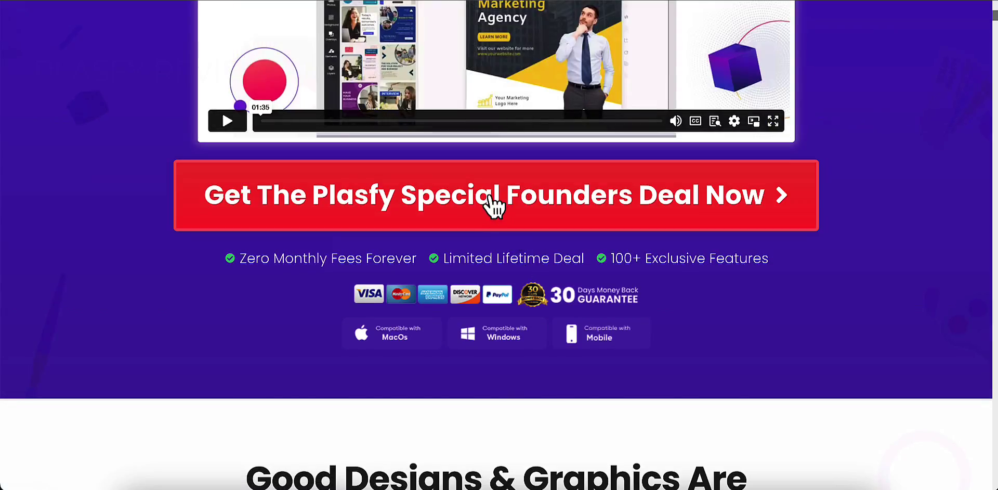
left_click(494, 205)
scroll(552, 320, "down", 5)
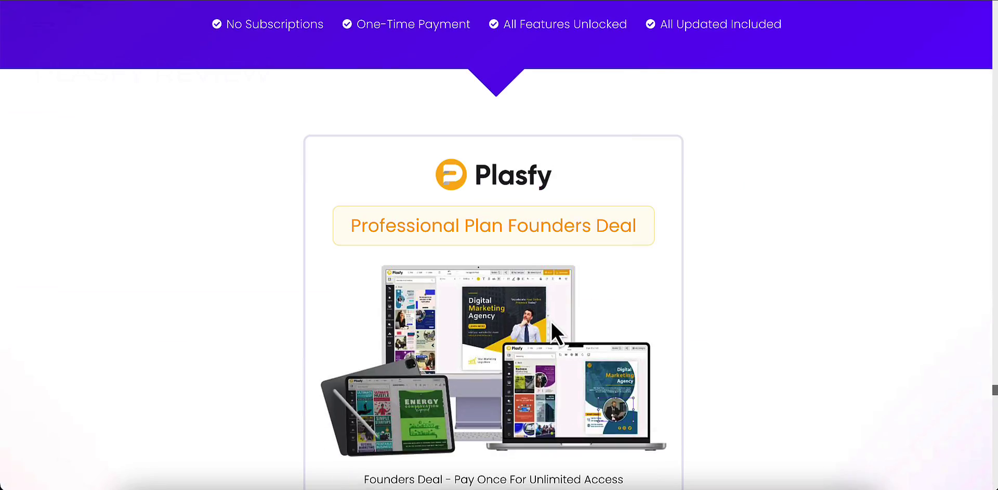
scroll(551, 320, "down", 10)
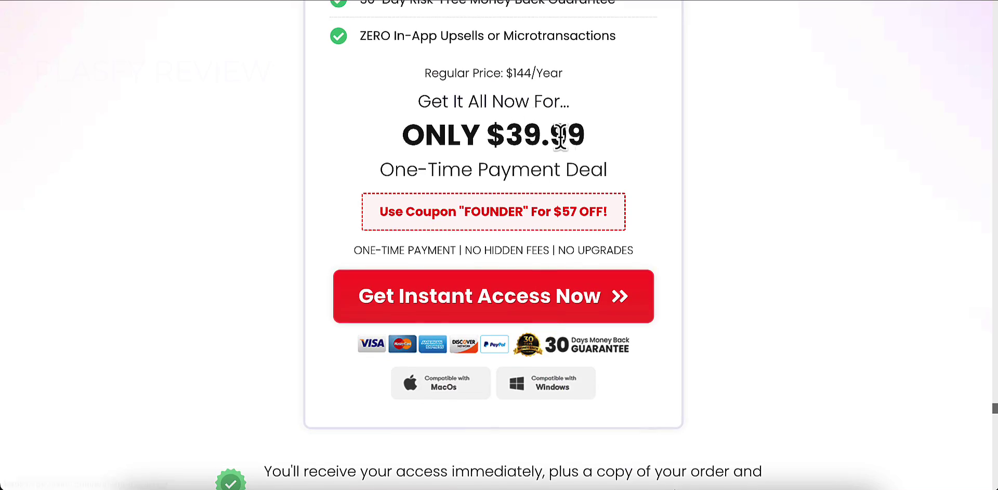
scroll(582, 219, "up", 8)
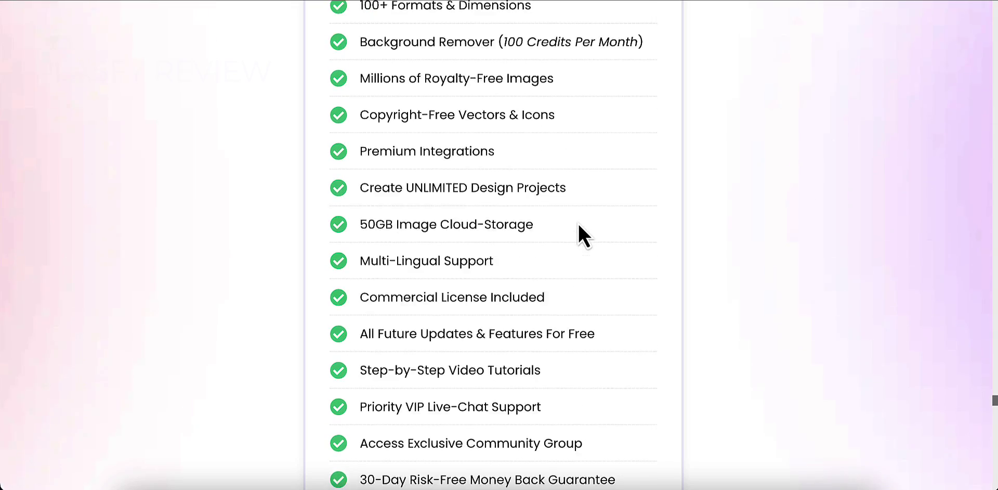
scroll(578, 223, "up", 3)
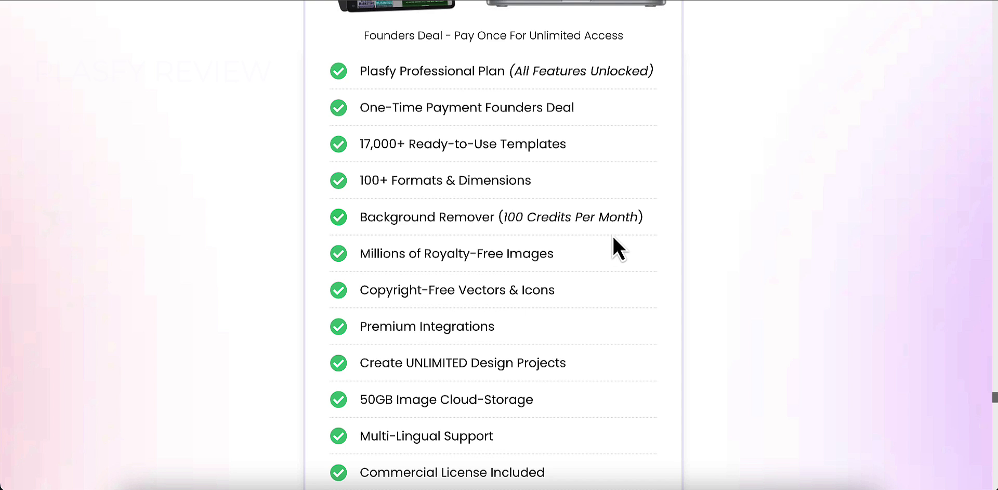
- Scroll through the deal's feature list, briefly highlighting 'Create UNLIMITED Design Projects'
scroll(572, 244, "down", 1)
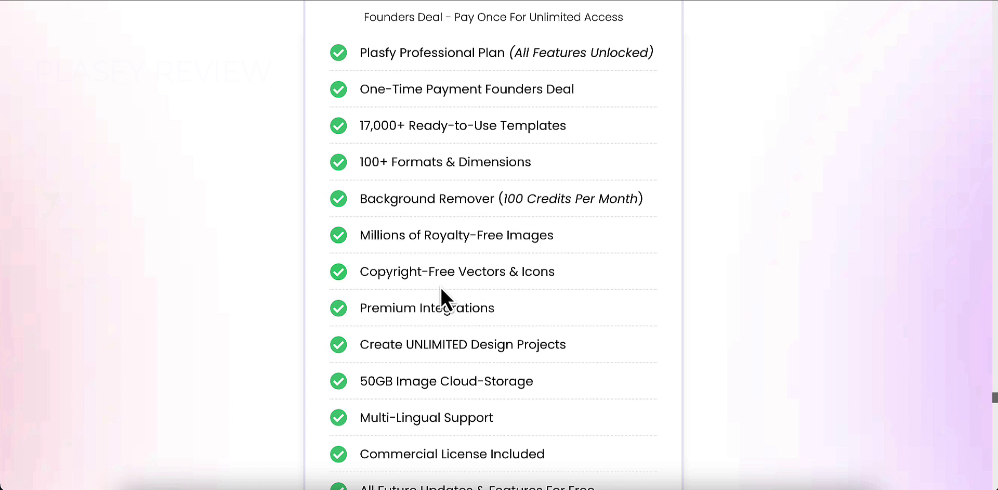
scroll(441, 286, "down", 3)
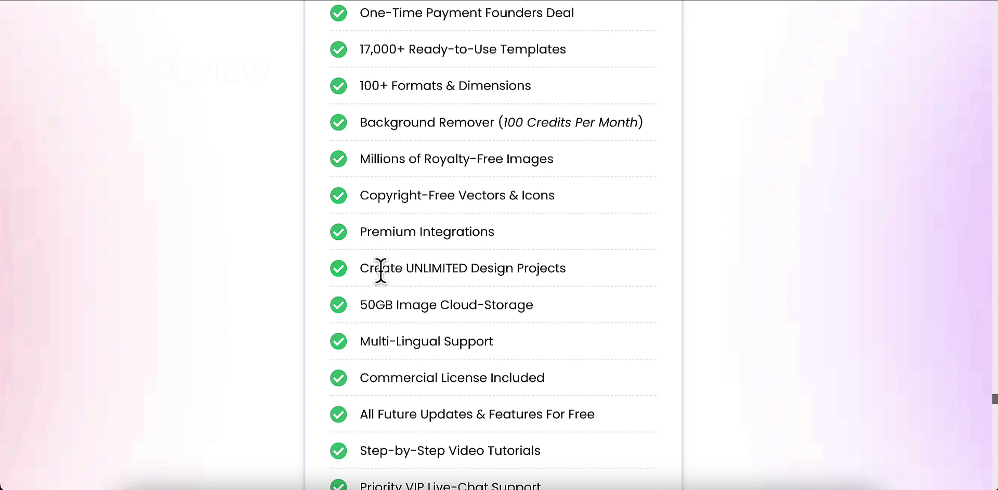
left_click_drag(589, 270, 352, 276)
left_click(599, 264)
scroll(553, 311, "down", 1)
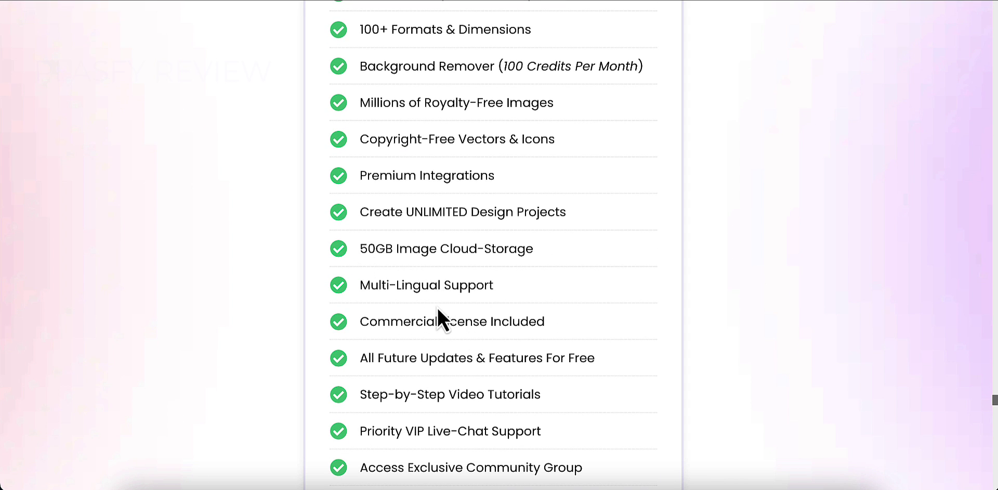
scroll(438, 308, "down", 1)
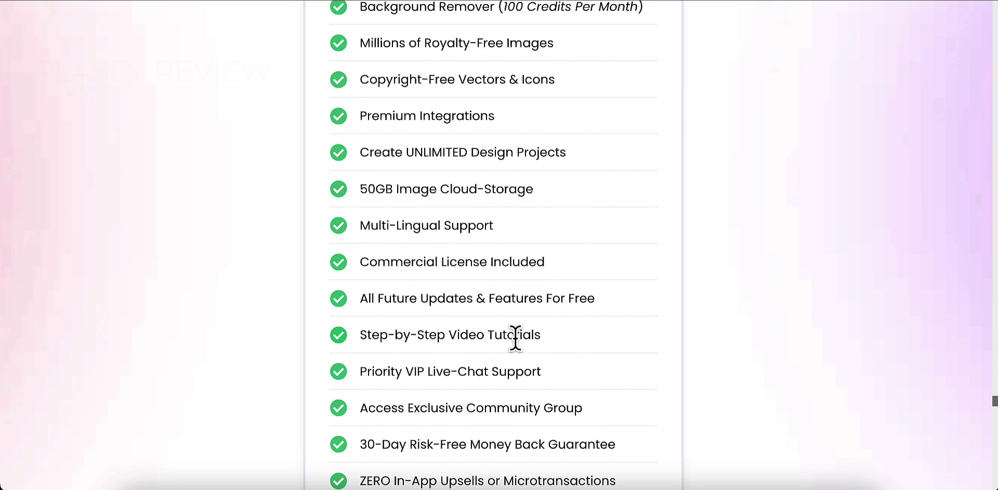
scroll(507, 299, "down", 3)
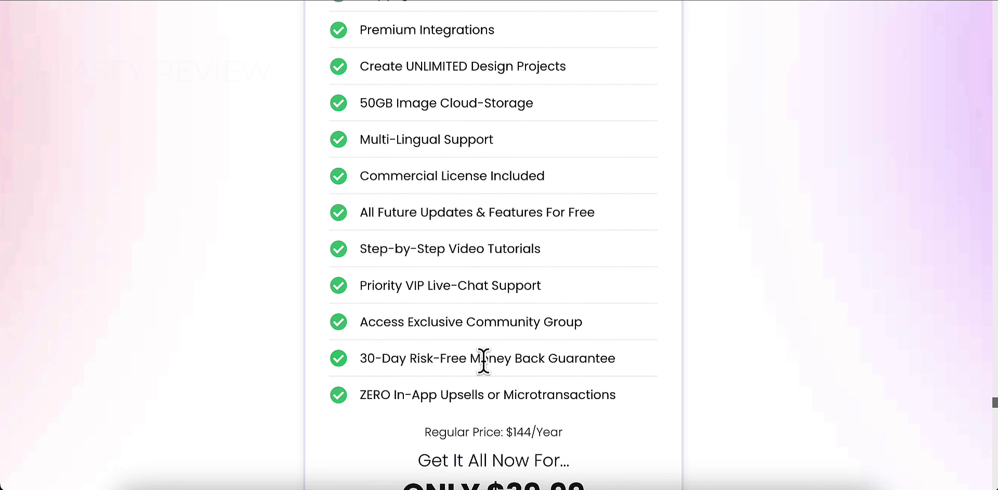
- Highlight the '30-Day Risk-Free Money Back Guarantee' line of the Founders Deal
left_click_drag(617, 359, 357, 363)
left_click(478, 353)
left_click_drag(633, 371, 360, 358)
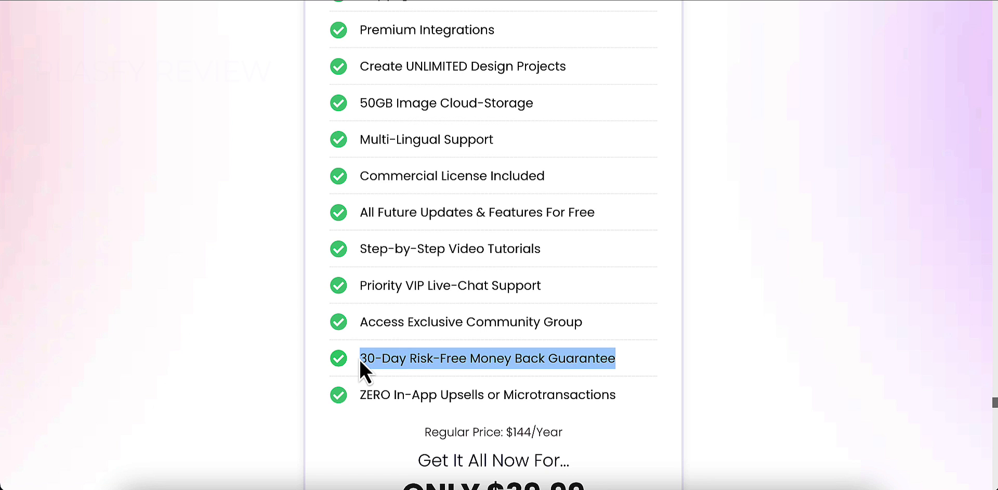
left_click(502, 356)
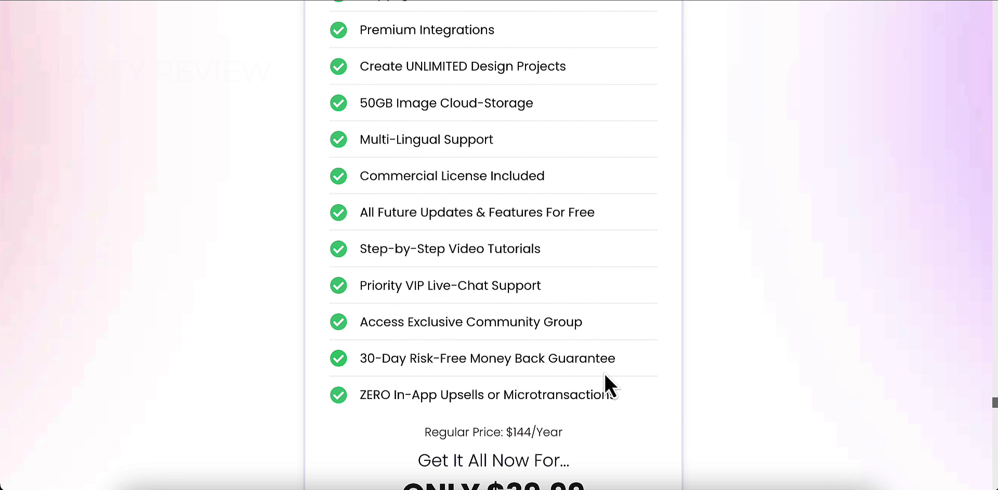
- Scroll to the $39.99 one-time price and FOUNDER coupon, then reselect the guarantee line
scroll(562, 323, "down", 2)
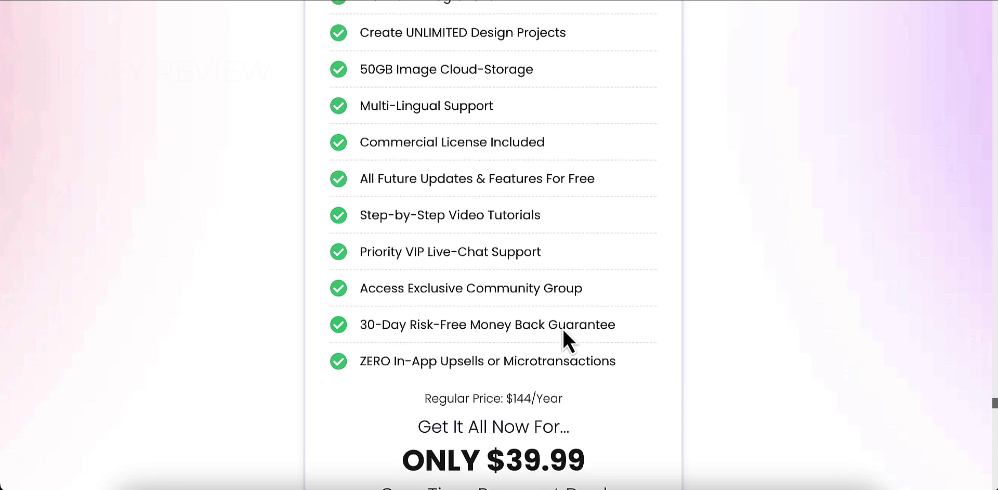
scroll(564, 326, "down", 3)
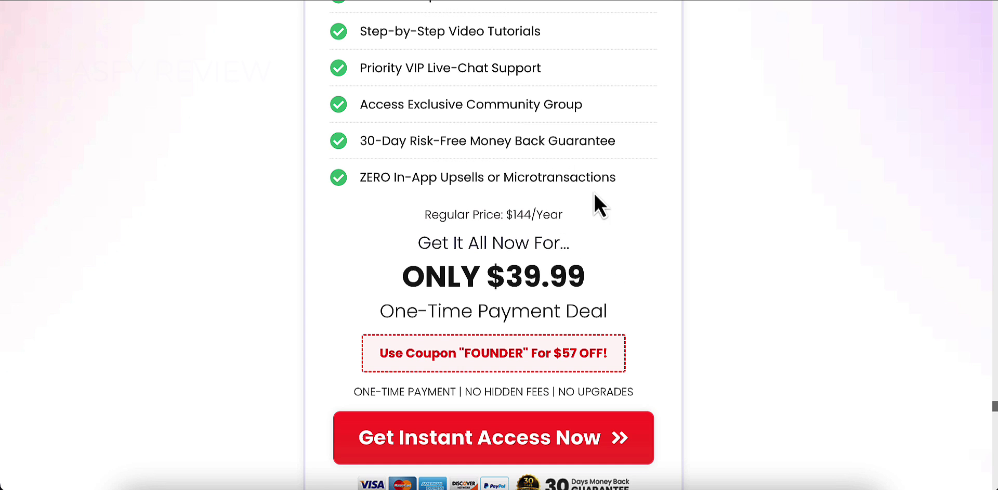
scroll(631, 163, "up", 3)
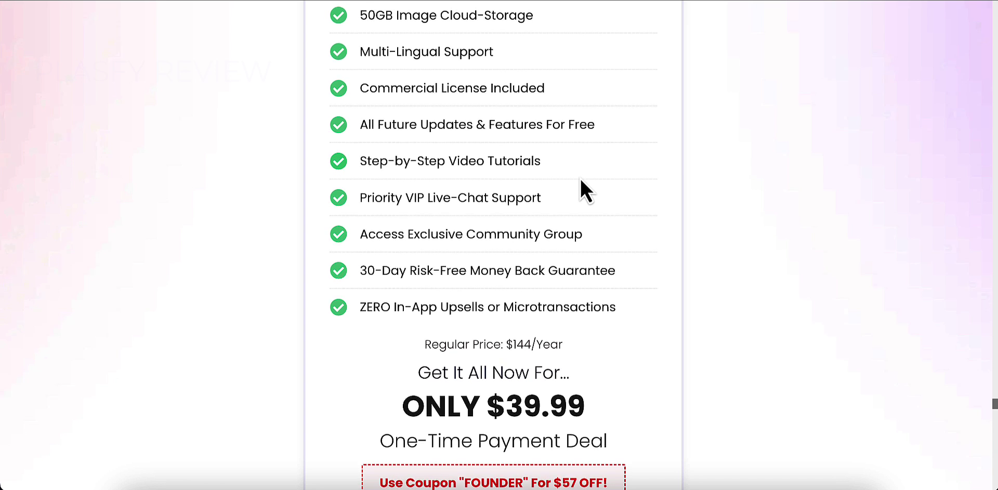
scroll(581, 181, "down", 4)
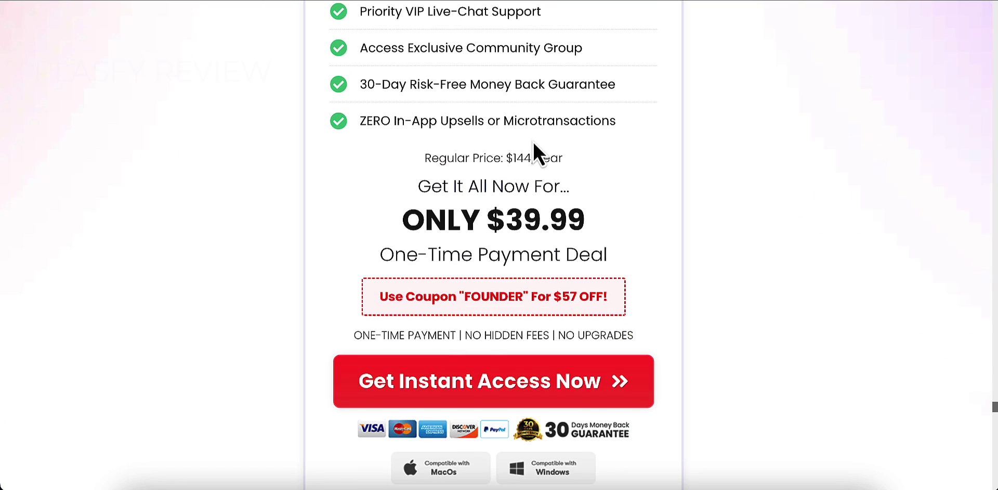
scroll(532, 146, "up", 1)
left_click_drag(618, 96, 344, 104)
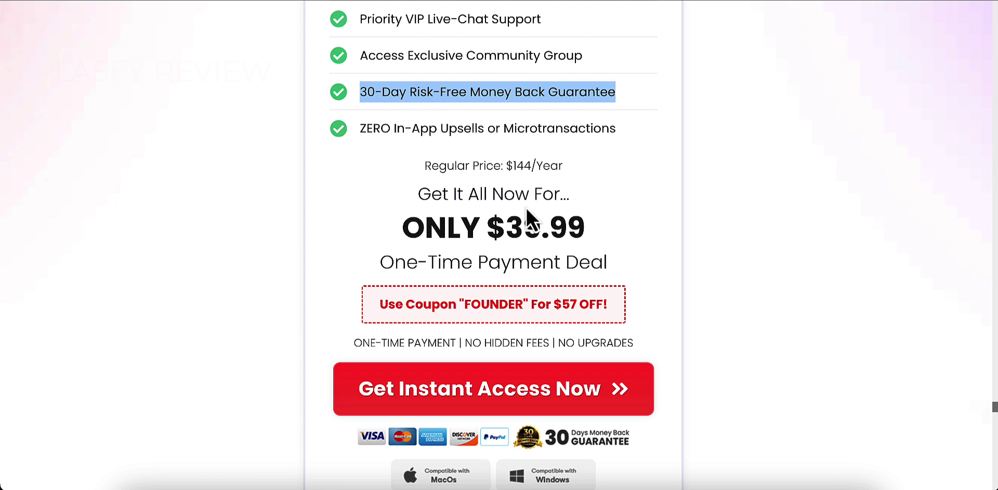
scroll(531, 210, "down", 4)
scroll(744, 218, "down", 4)
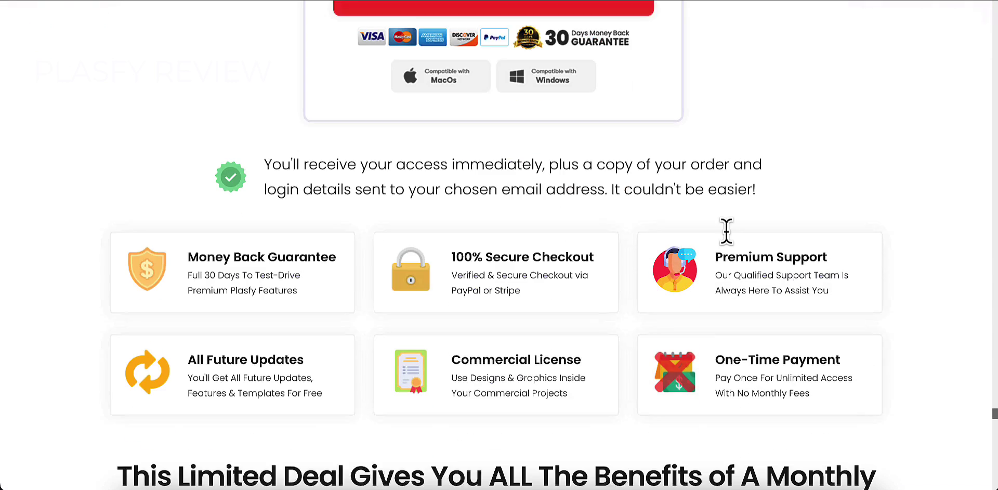
scroll(727, 234, "up", 4)
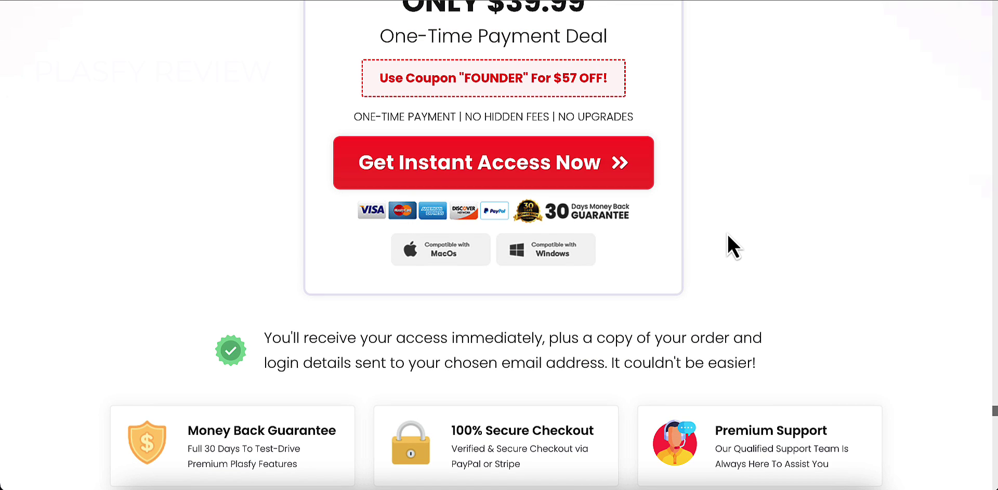